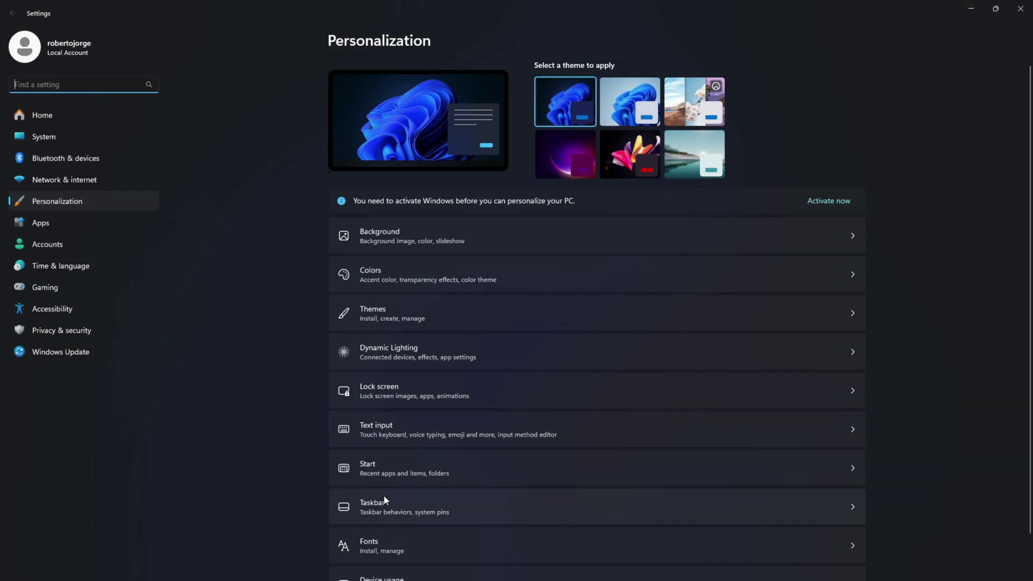
# Open the Themes page under Personalization in Windows Settings
pyautogui.click(388, 315)
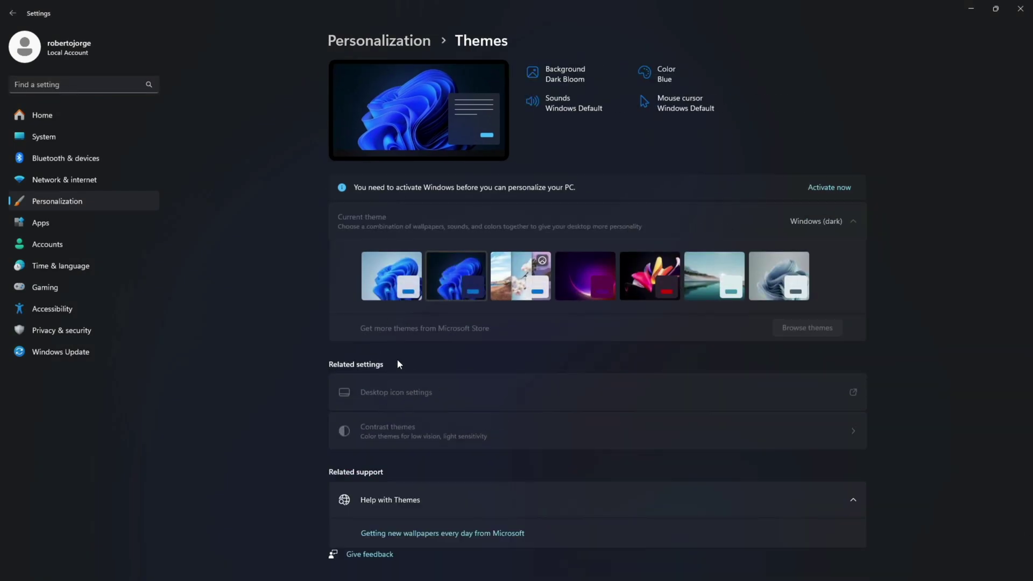
# Order the MS Win 11 Pro OEM key with the promo code at EUR 21.54 and select the delivered key
pyautogui.click(837, 189)
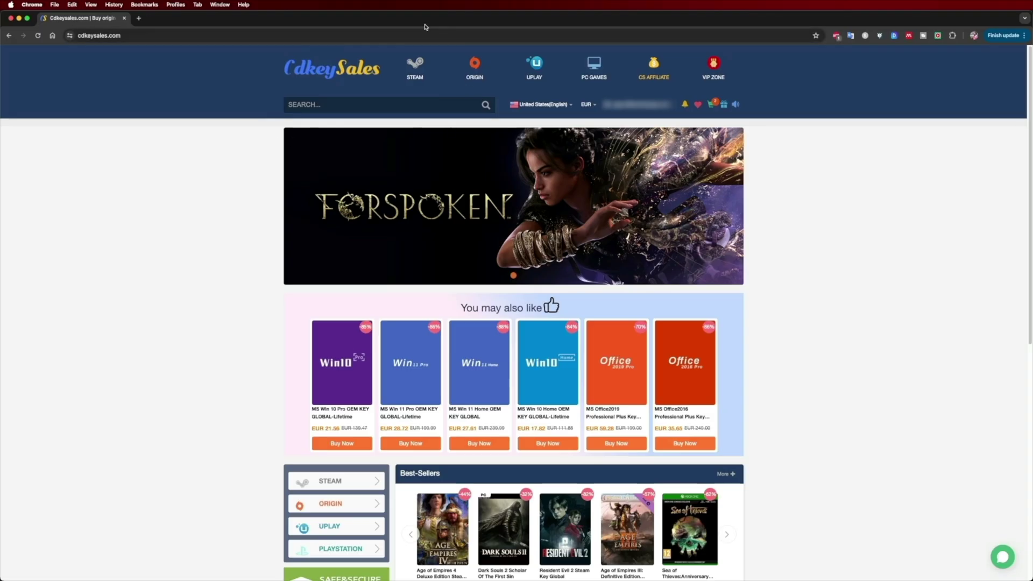
pyautogui.click(411, 363)
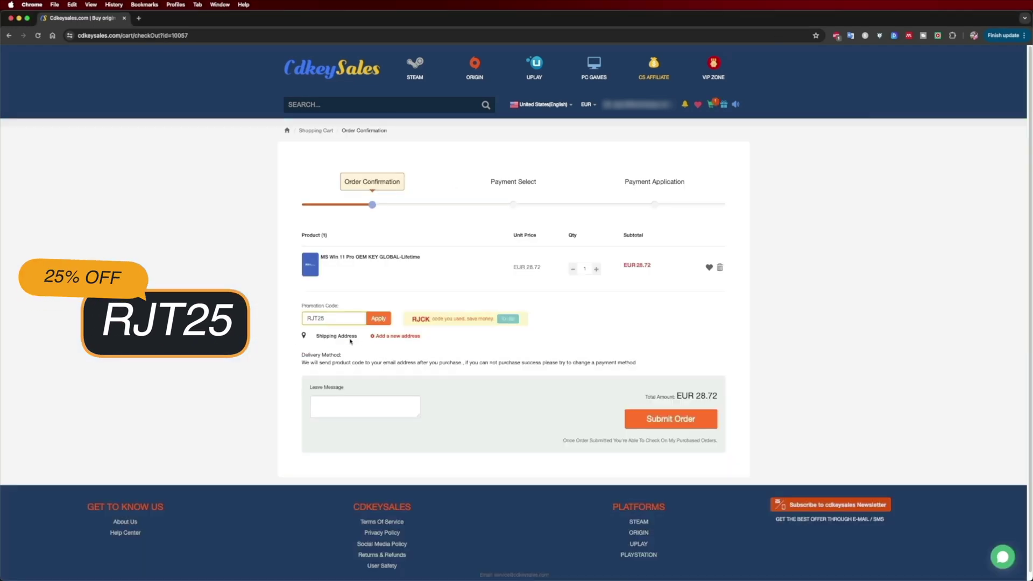
pyautogui.click(378, 319)
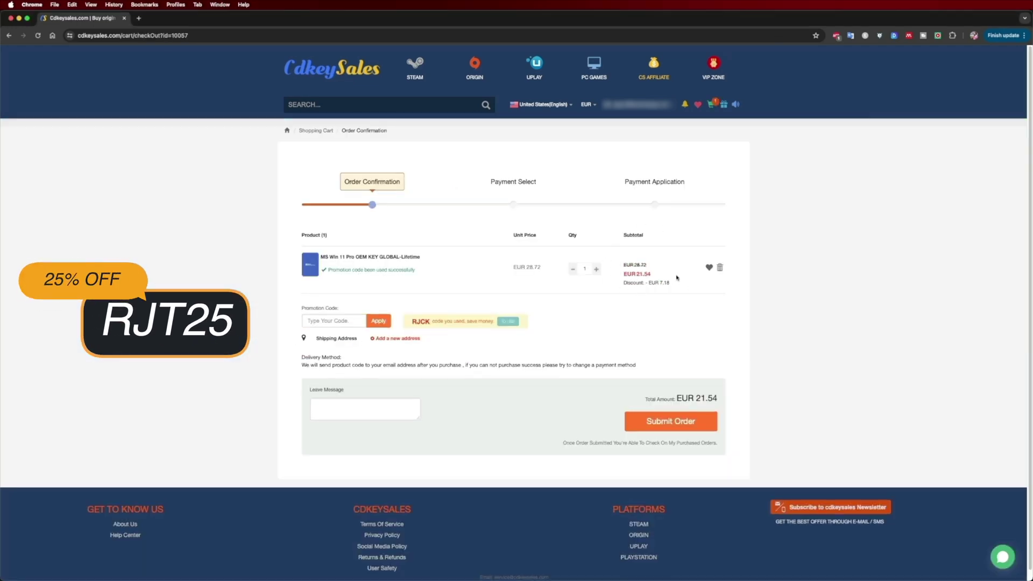
pyautogui.click(671, 421)
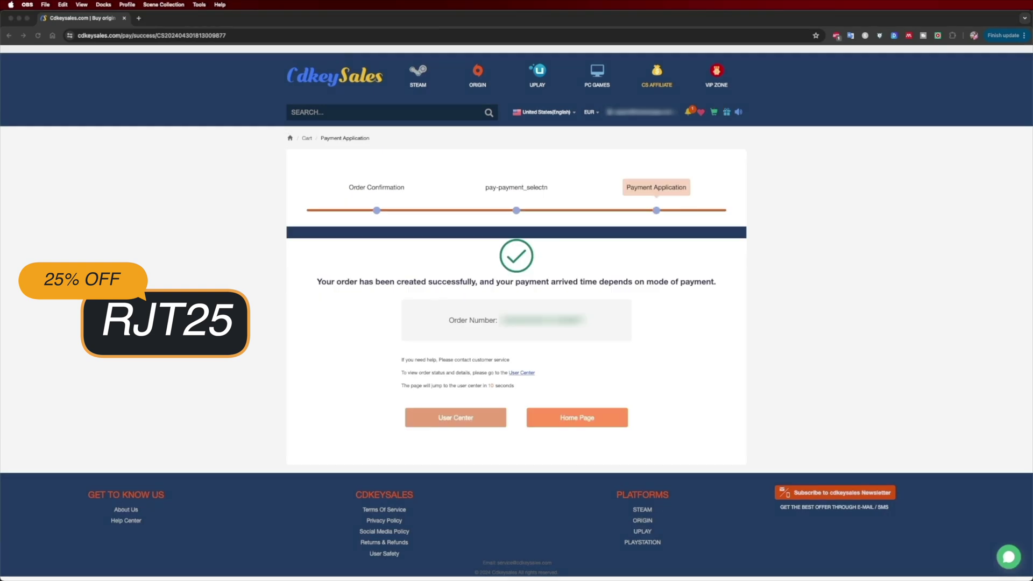
pyautogui.moveTo(513, 438); pyautogui.dragTo(555, 440)
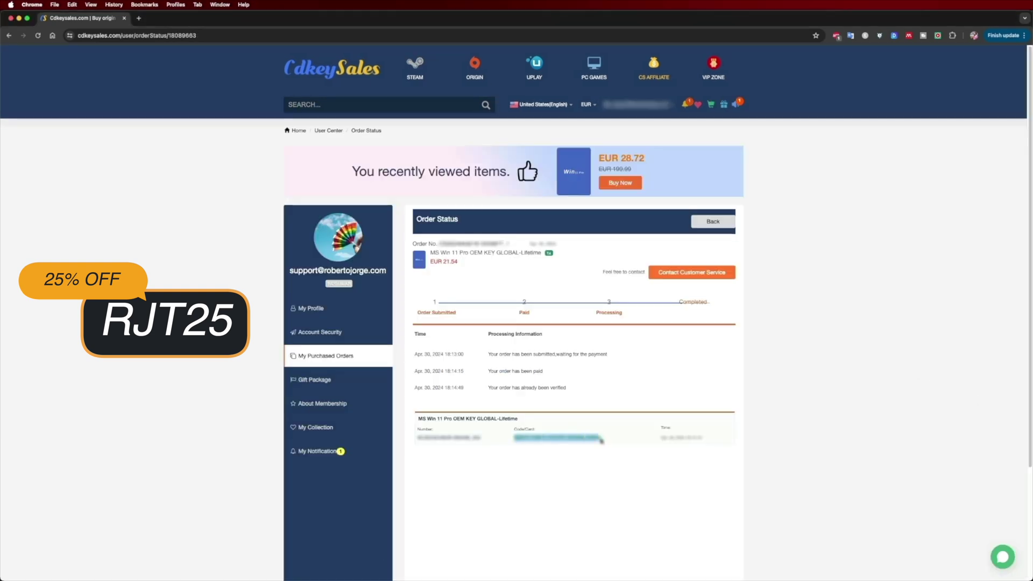
# Paste the purchased key to activate Windows 11 Pro, then enable the Computer desktop icon
pyautogui.rightClick(579, 444)
pyautogui.click(811, 201)
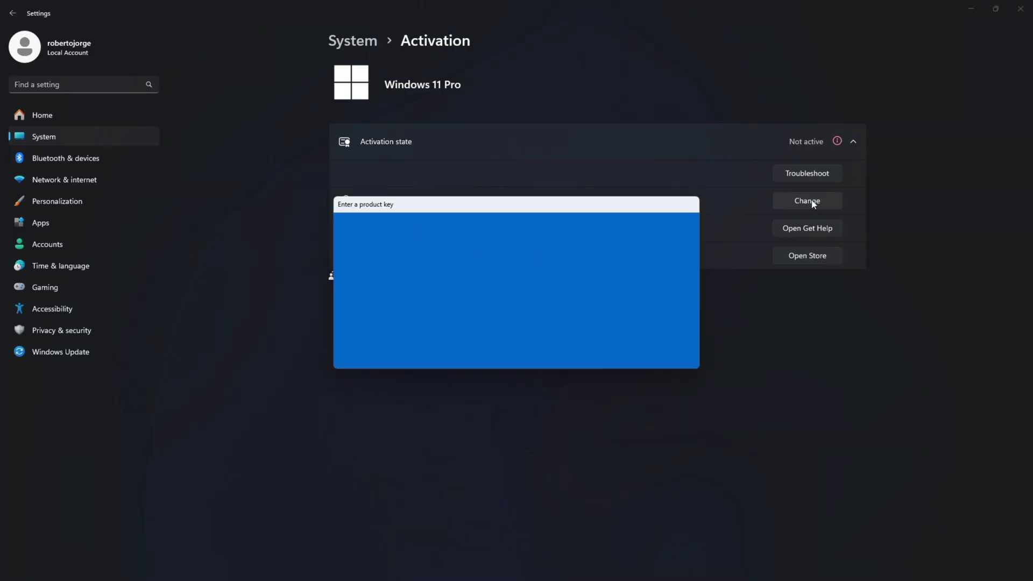
pyautogui.hotkey('ctrl', 'v')
pyautogui.click(609, 345)
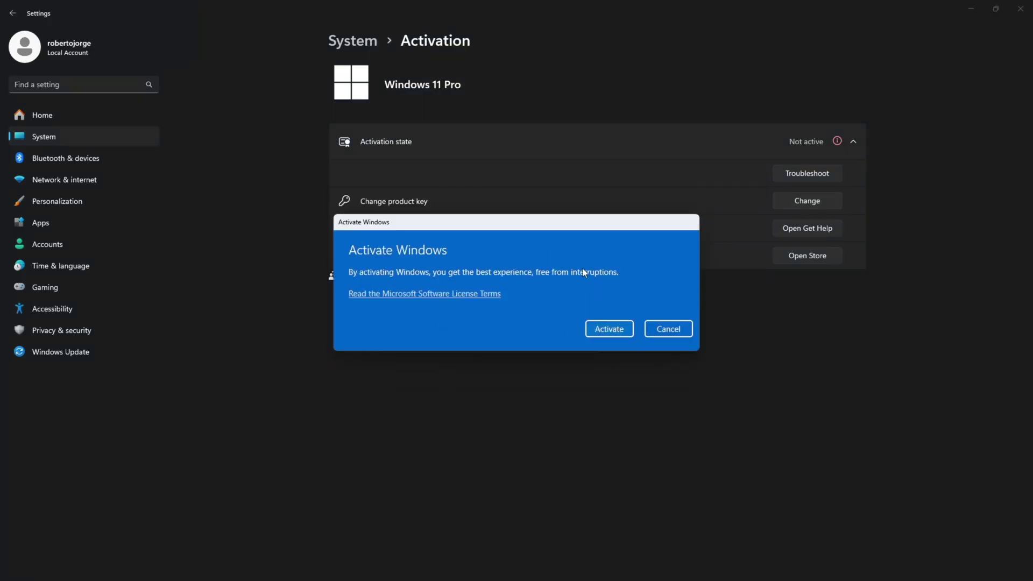
pyautogui.click(671, 319)
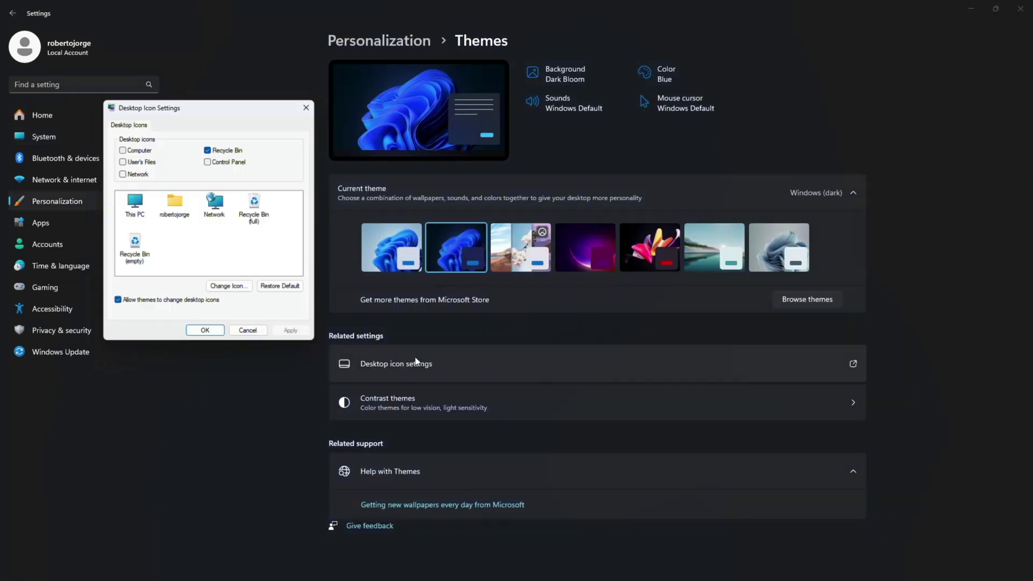
pyautogui.click(123, 151)
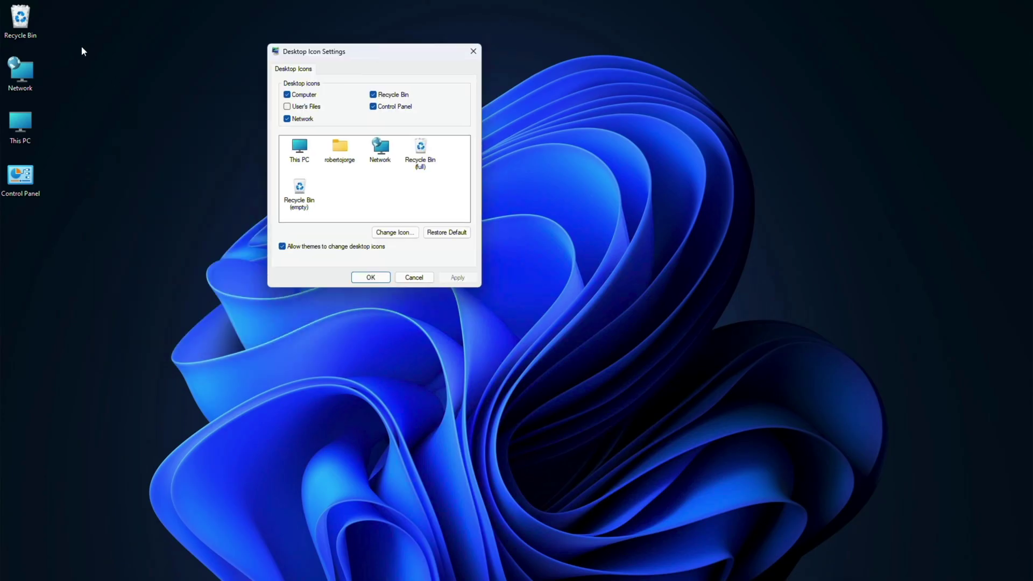
pyautogui.rightClick(82, 46)
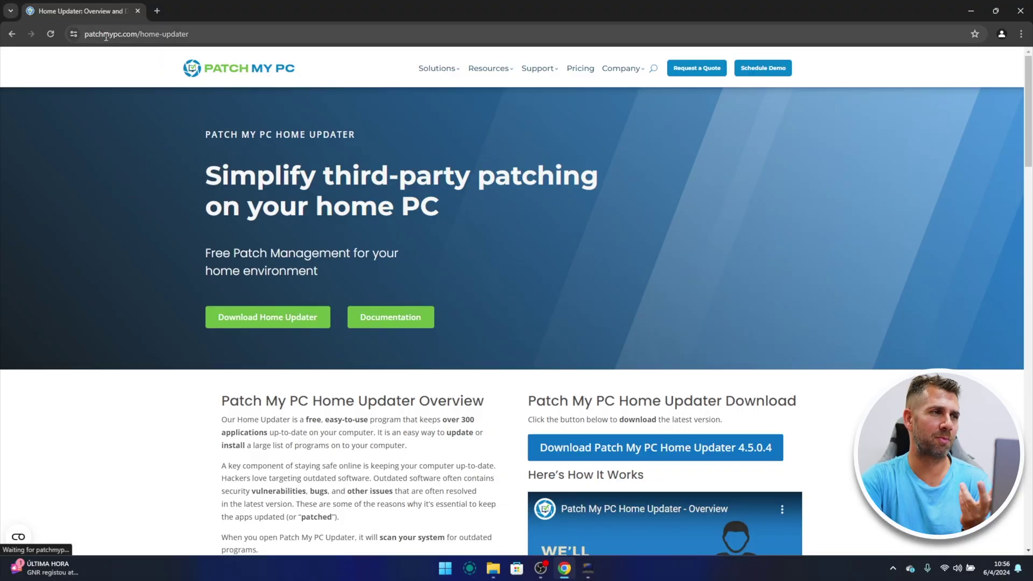
# Download Patch My PC Home Updater 4.5.0.4 from the patchmypc.com home-updater page
pyautogui.click(269, 318)
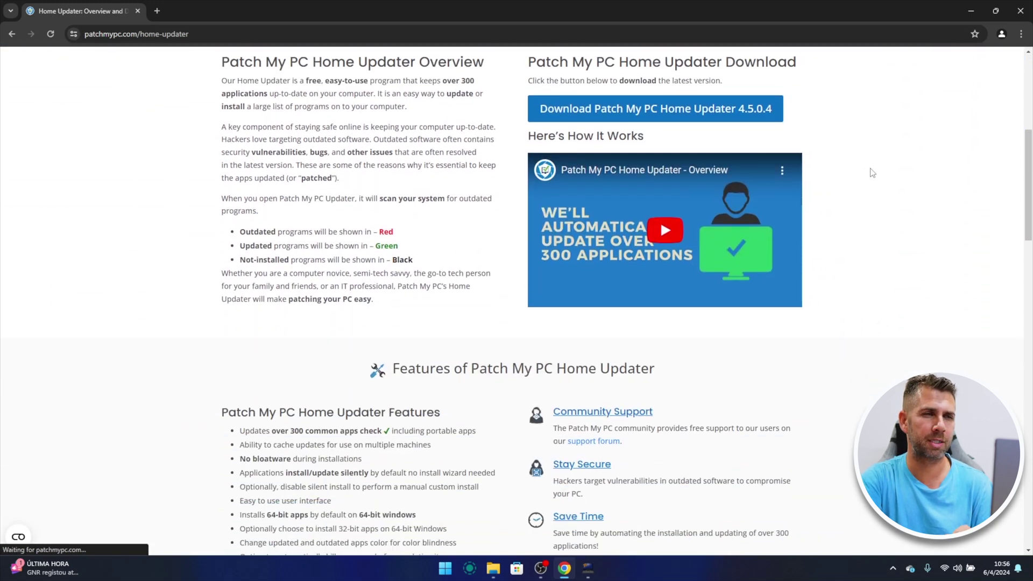
pyautogui.click(684, 111)
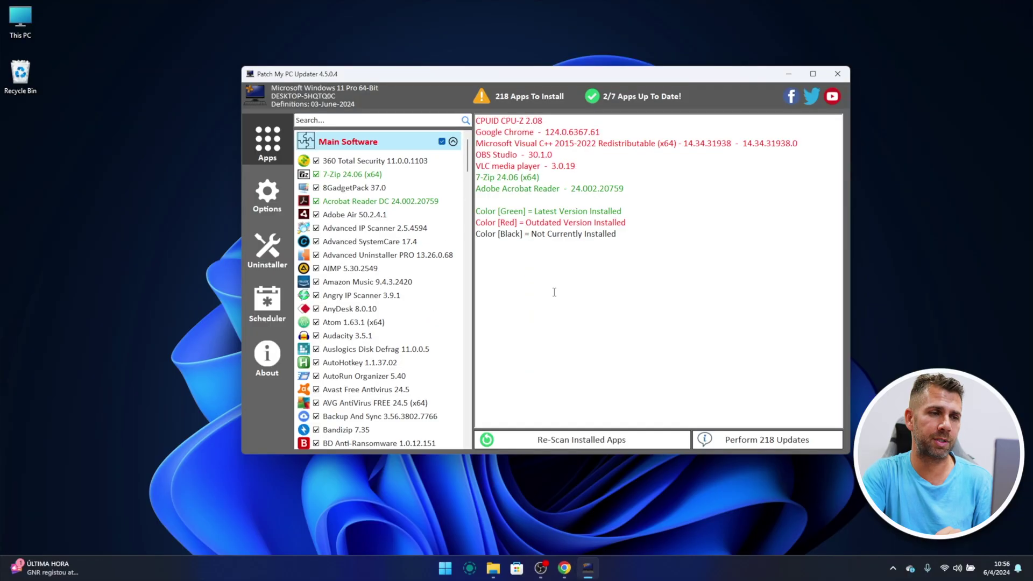
# Delete the duplicate PatchMyPC (1) installer from the Downloads folder
pyautogui.click(494, 569)
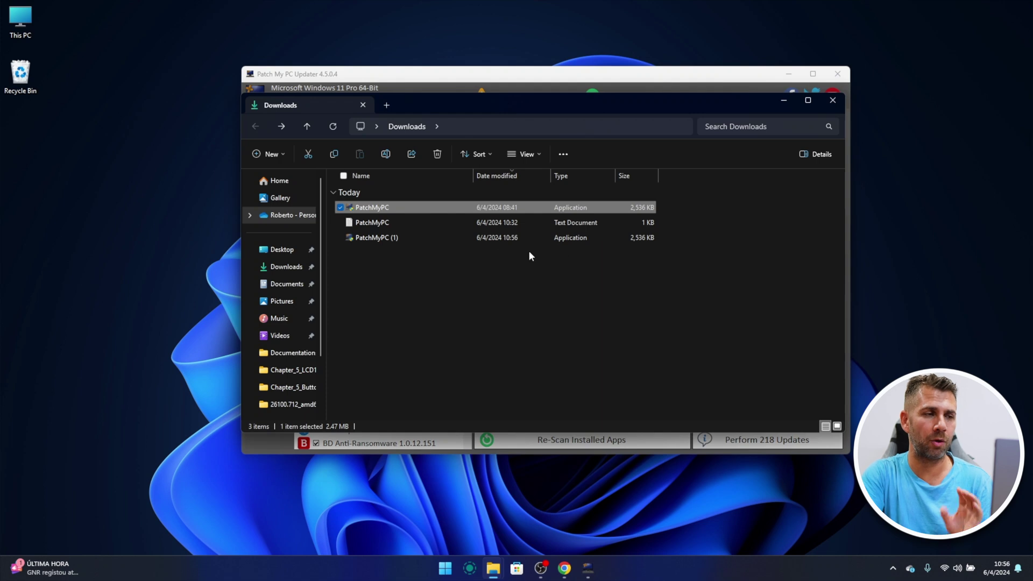
pyautogui.click(397, 241)
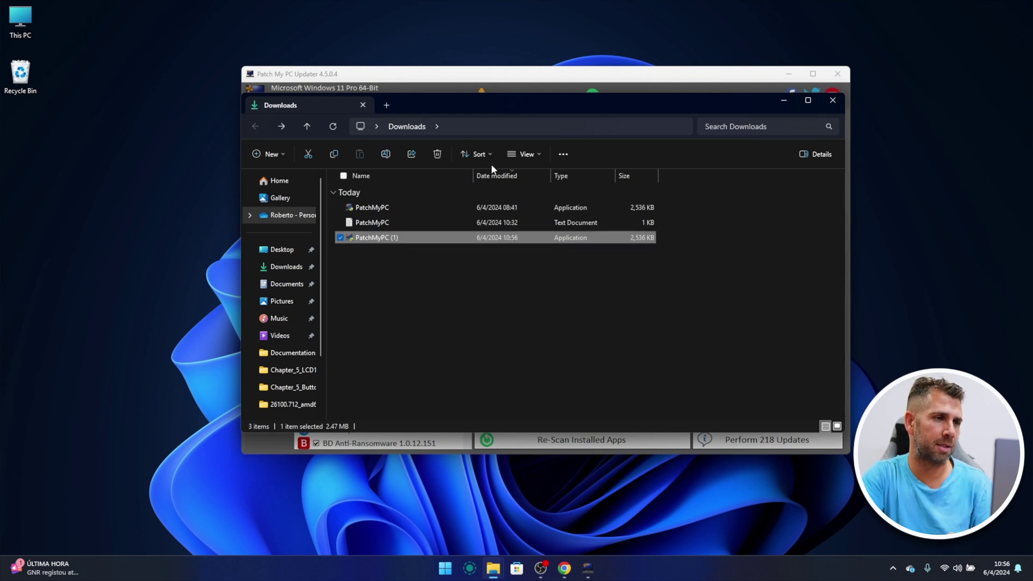
pyautogui.click(437, 155)
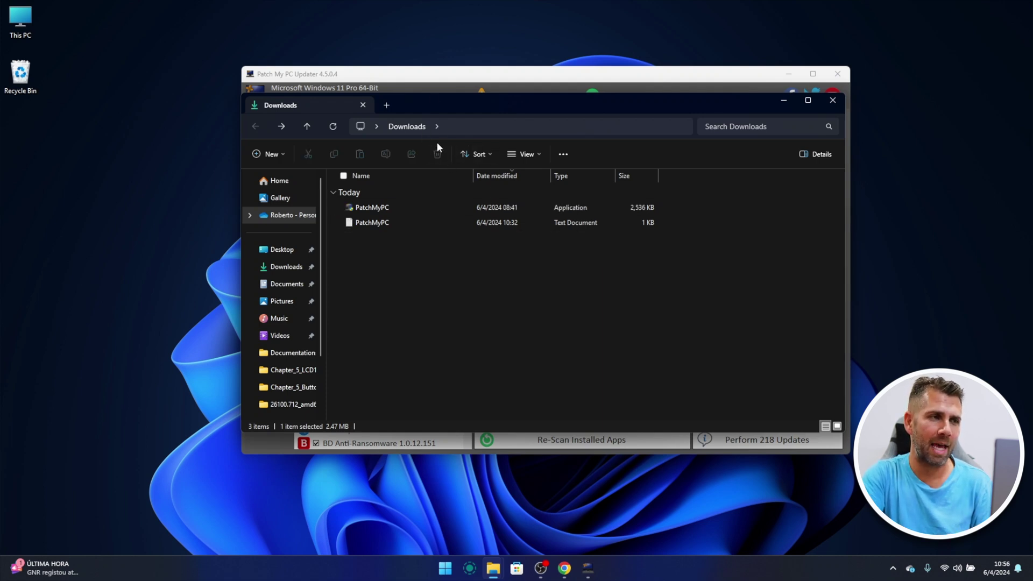
# Close the Patch My PC updater and delete the PatchMyPC text file
pyautogui.click(370, 223)
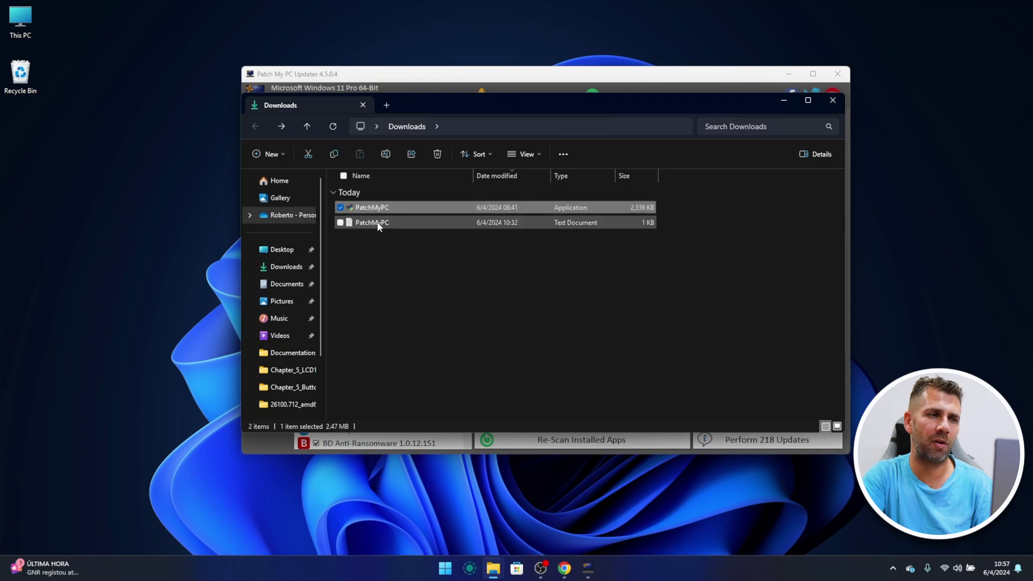
pyautogui.click(459, 77)
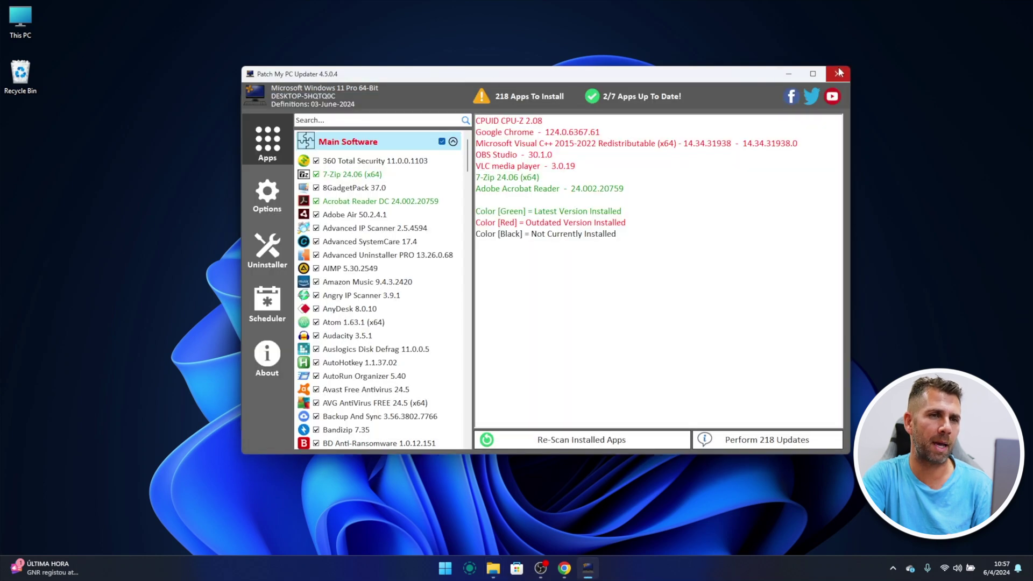
pyautogui.click(837, 76)
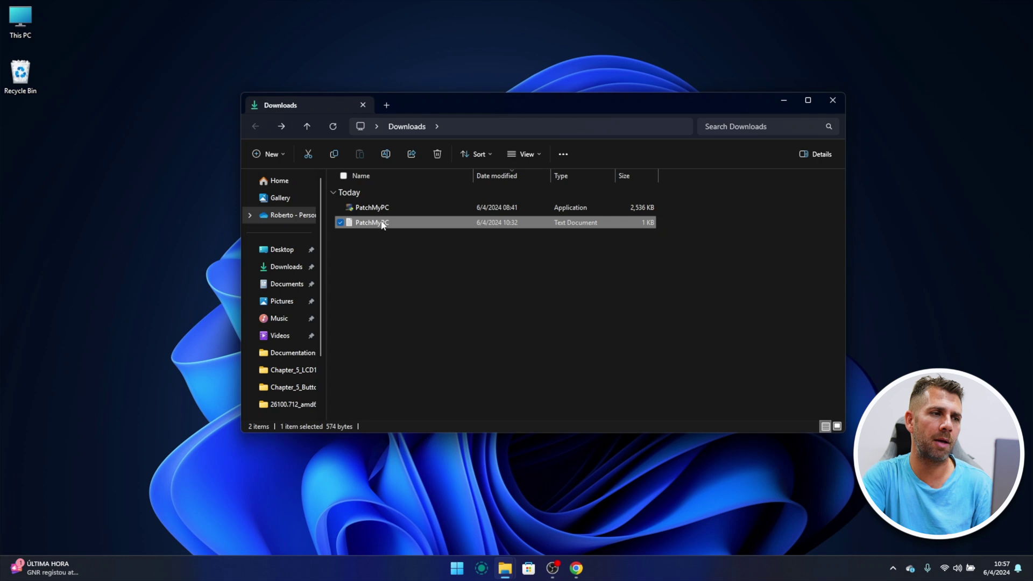
pyautogui.click(439, 152)
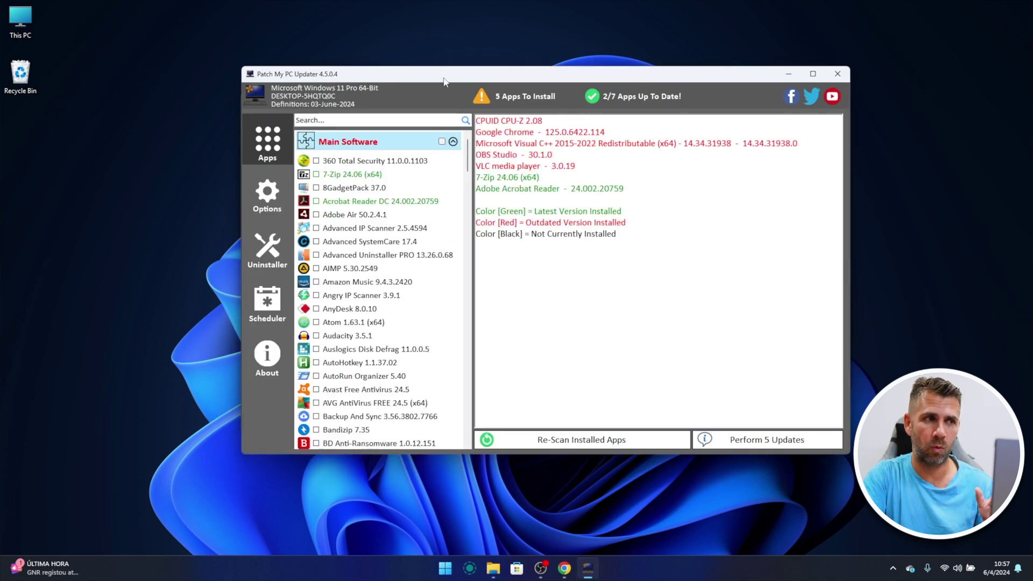
# Rearrange the Downloads and updater windows side by side and open the updater's Options
pyautogui.moveTo(444, 81); pyautogui.dragTo(612, 59)
pyautogui.click(306, 103)
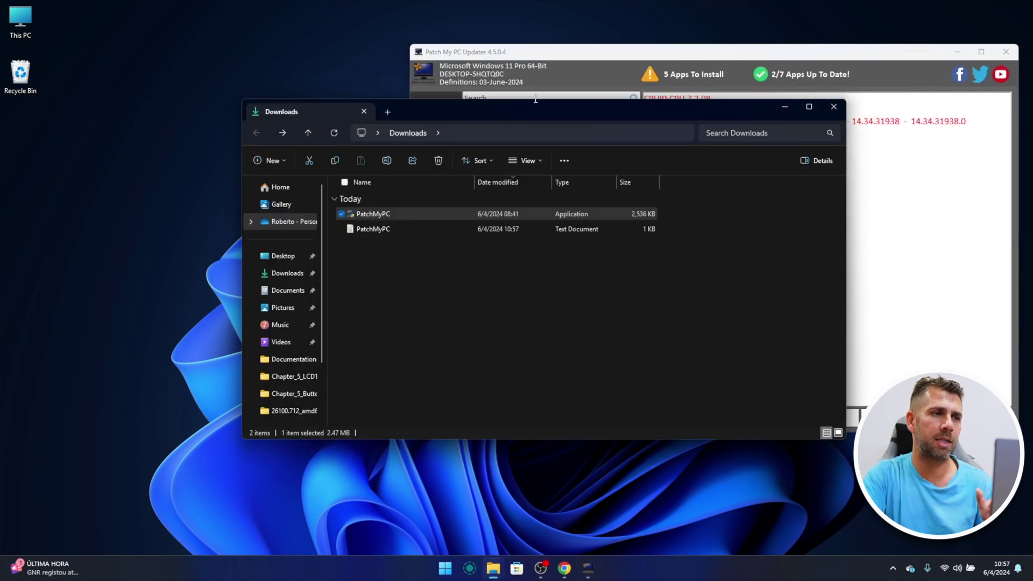
pyautogui.moveTo(536, 102); pyautogui.dragTo(432, 103)
pyautogui.click(285, 230)
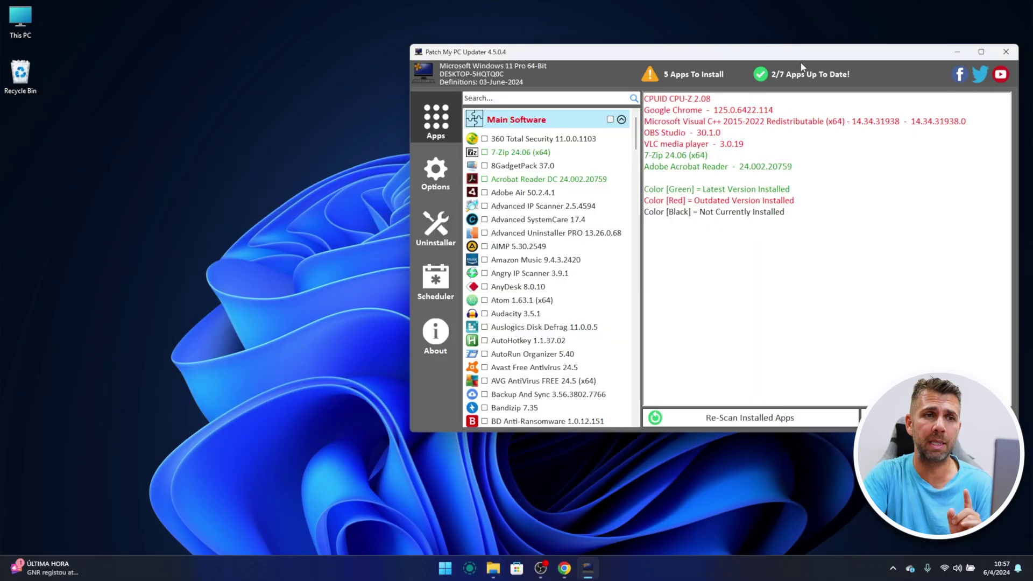
pyautogui.moveTo(829, 56); pyautogui.dragTo(662, 63)
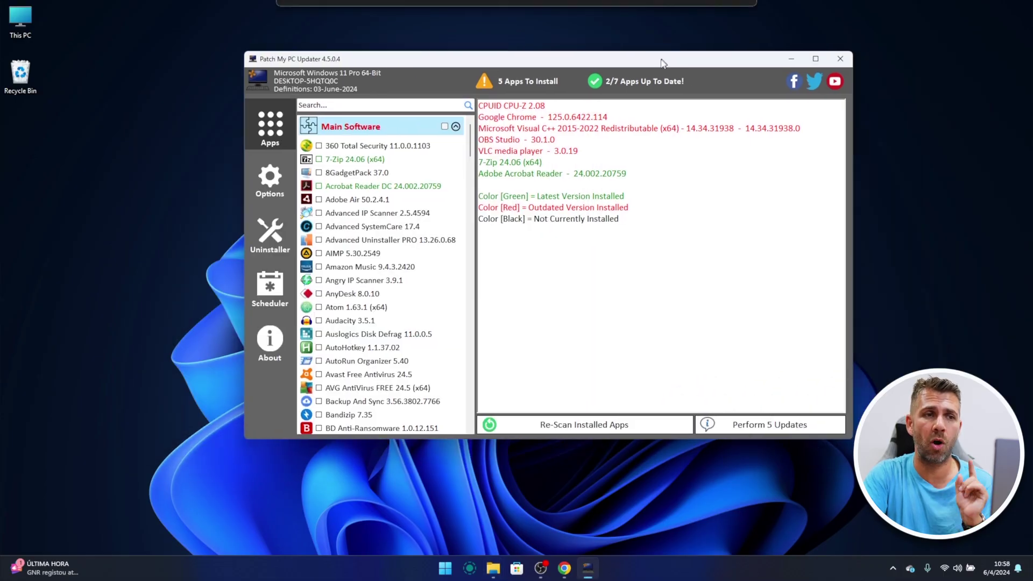
pyautogui.click(269, 182)
# View the Scheduler page, then go back to the Apps list with version status
pyautogui.click(268, 286)
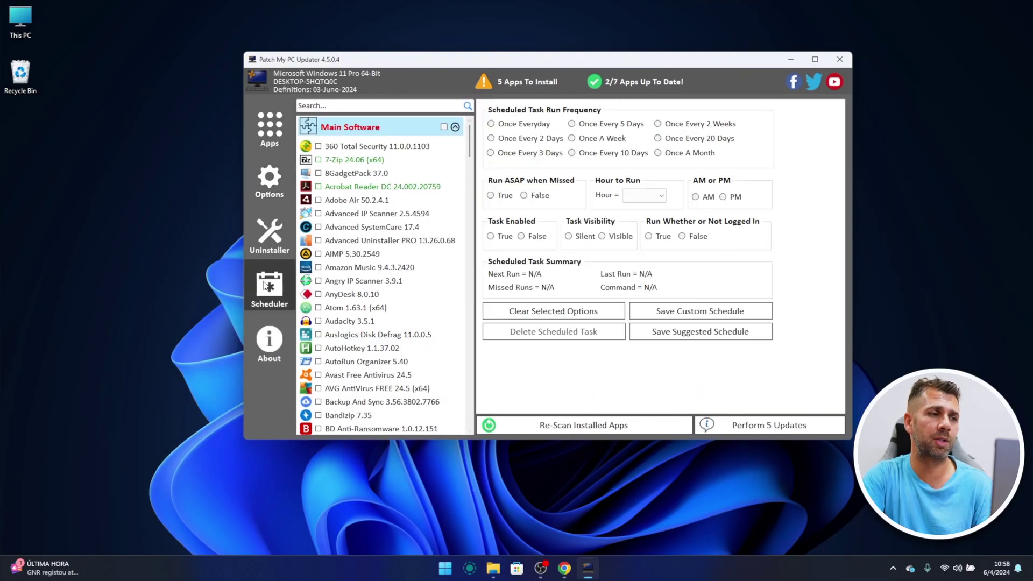
pyautogui.click(269, 133)
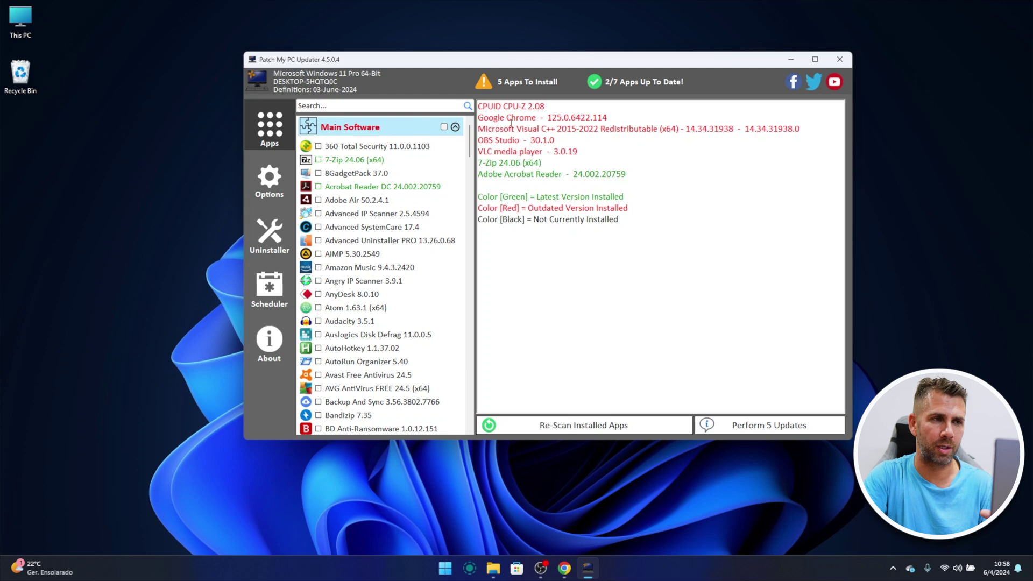
# Select all 218 Main Software apps, then revert to only the 5 outdated ones and scroll
pyautogui.moveTo(515, 82); pyautogui.dragTo(519, 123)
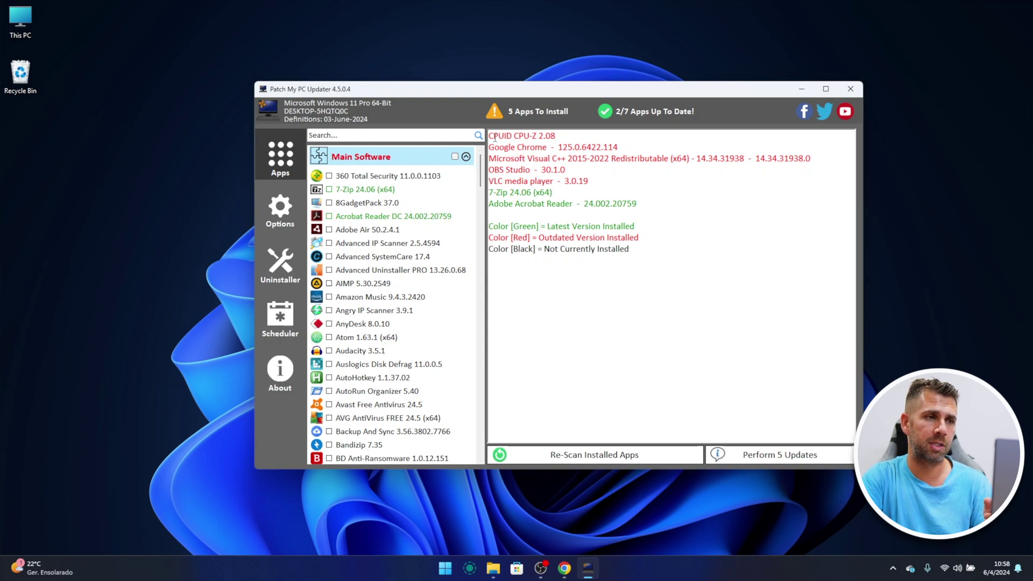
pyautogui.click(455, 157)
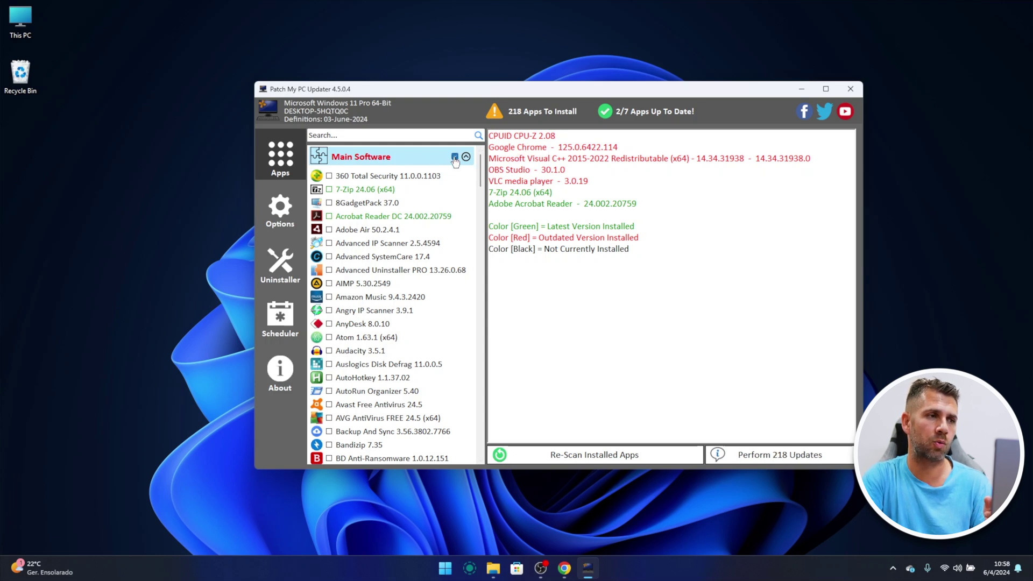
pyautogui.click(454, 157)
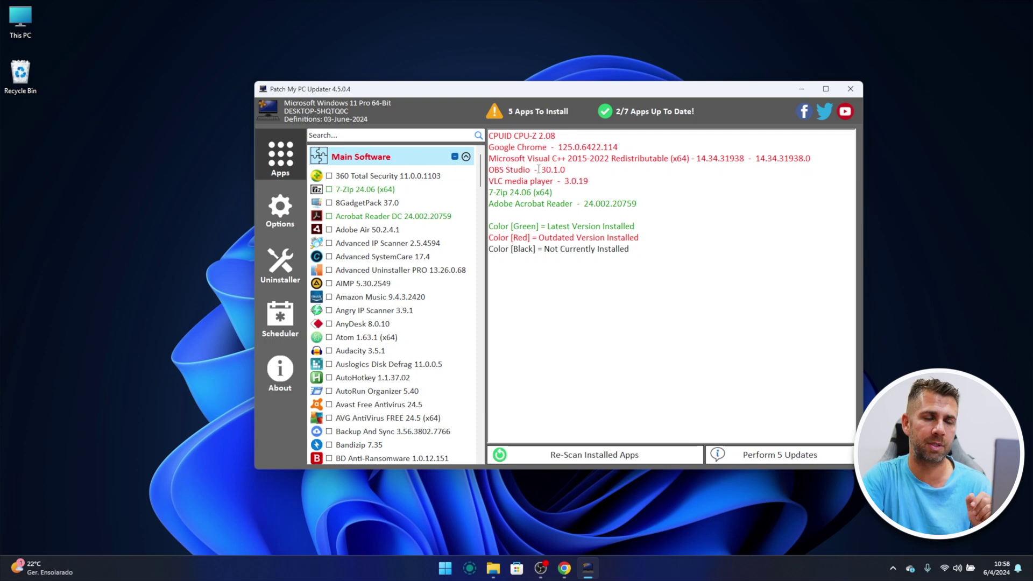
pyautogui.scroll(-6, 406, 275)
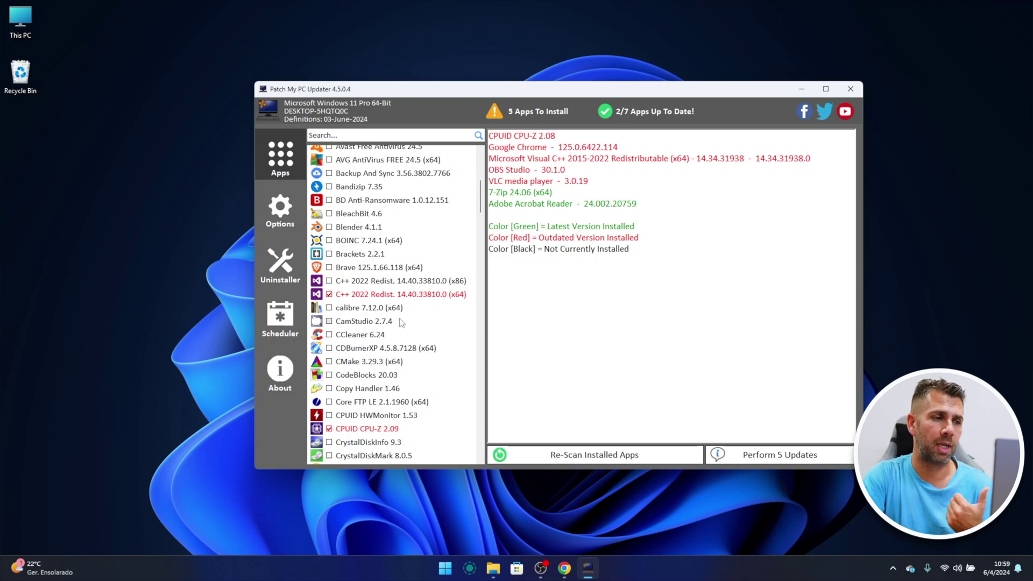
# Scroll to OBS Studio 30.1.2 and untick it, leaving 4 updates queued
pyautogui.scroll(-10, 398, 323)
pyautogui.scroll(-15, 398, 323)
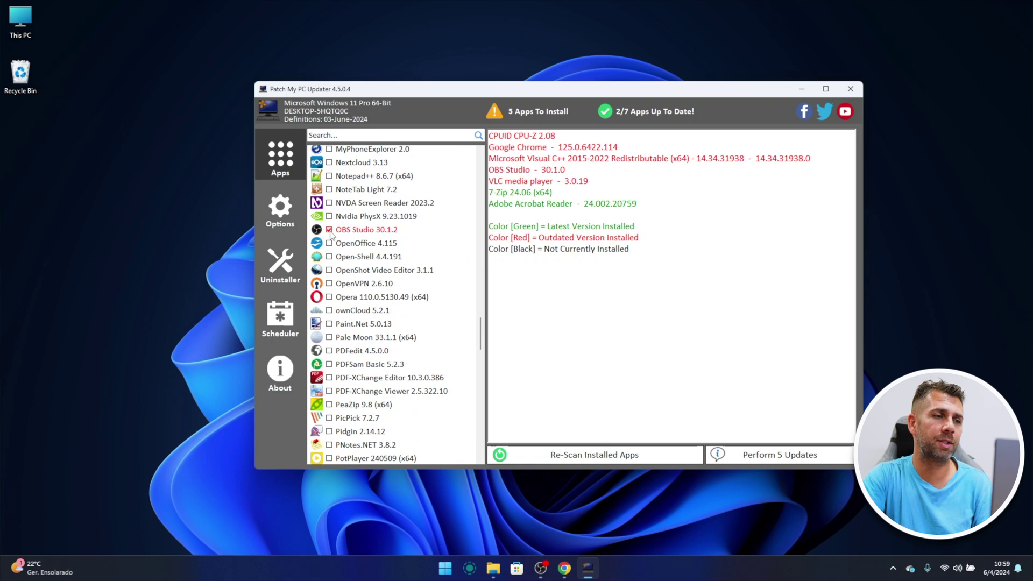
pyautogui.click(329, 231)
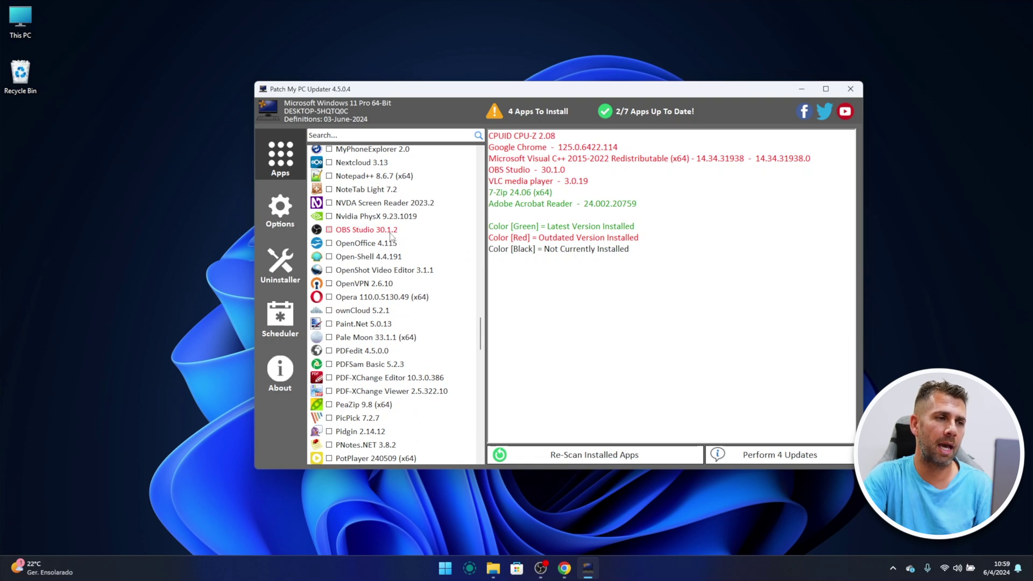
# Disable scanning for OBS Studio and re-scan the installed apps
pyautogui.rightClick(363, 231)
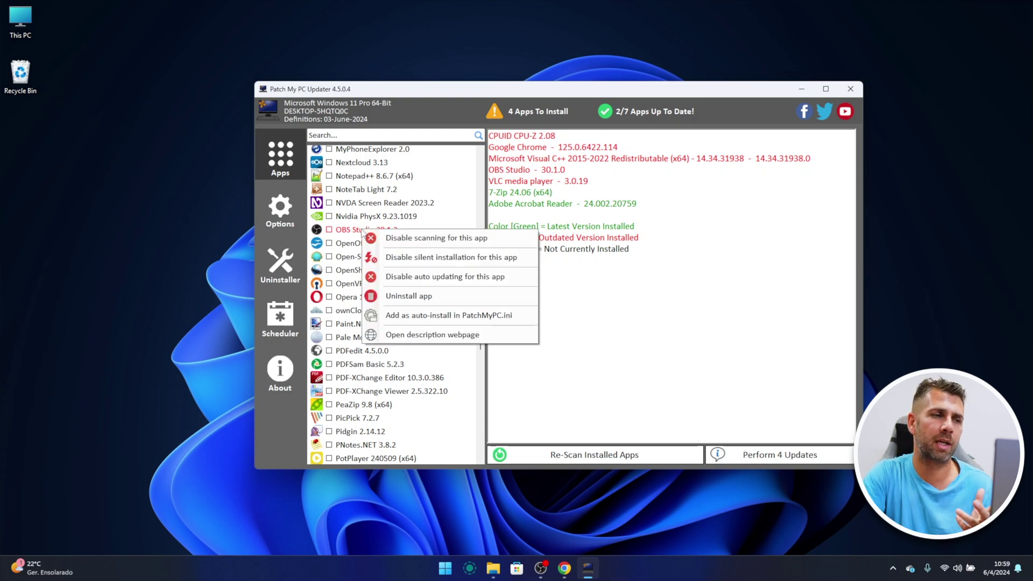
pyautogui.click(470, 242)
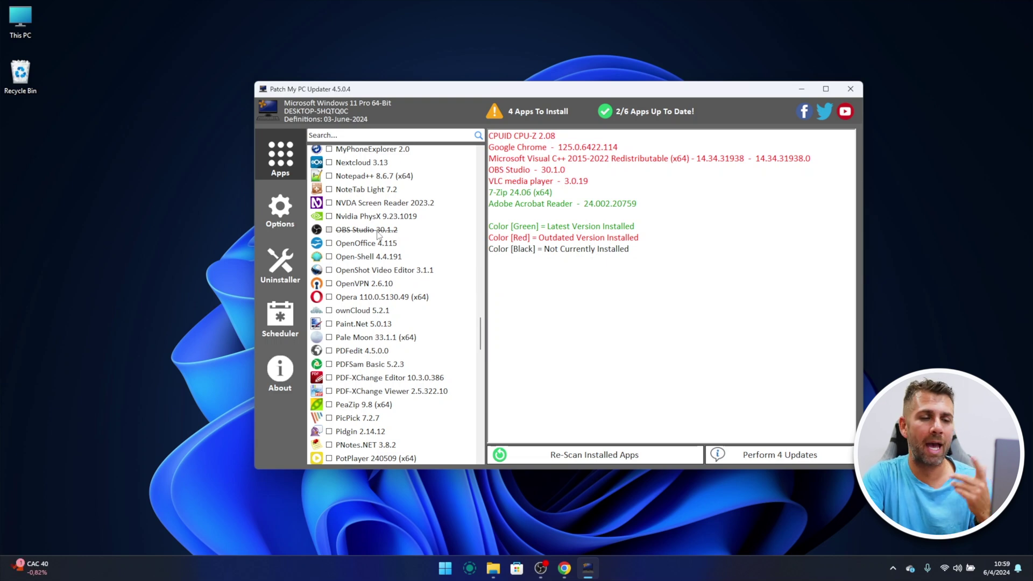
pyautogui.click(592, 457)
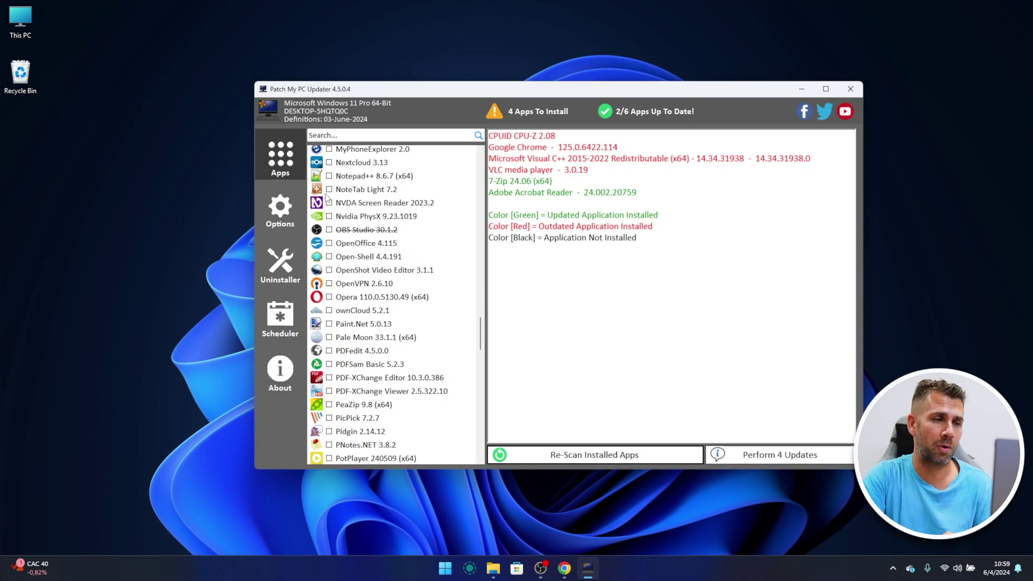
# Re-enable scanning for OBS Studio and re-scan so version 30.1.0 shows as outdated
pyautogui.rightClick(361, 232)
pyautogui.click(377, 235)
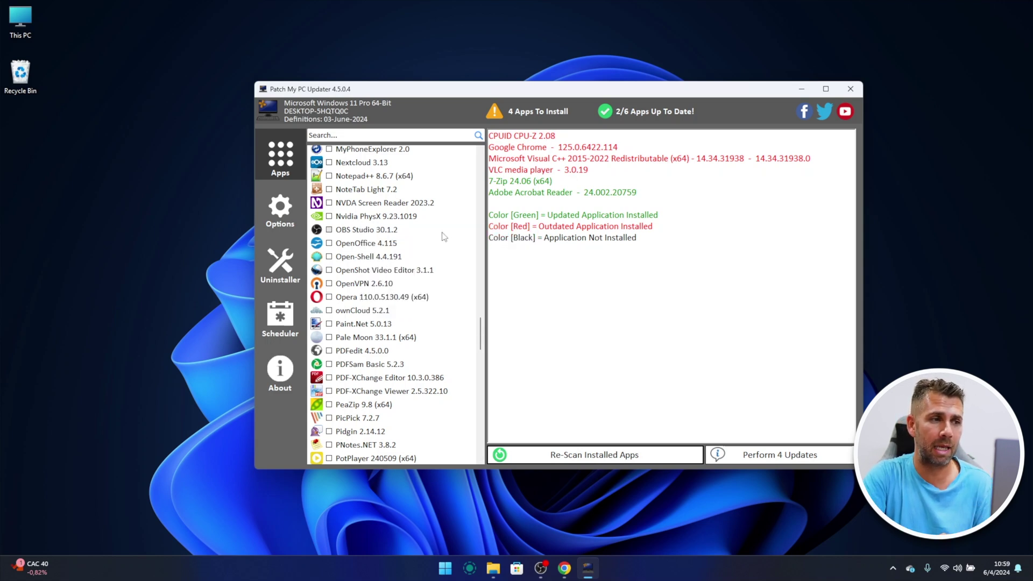
pyautogui.click(608, 453)
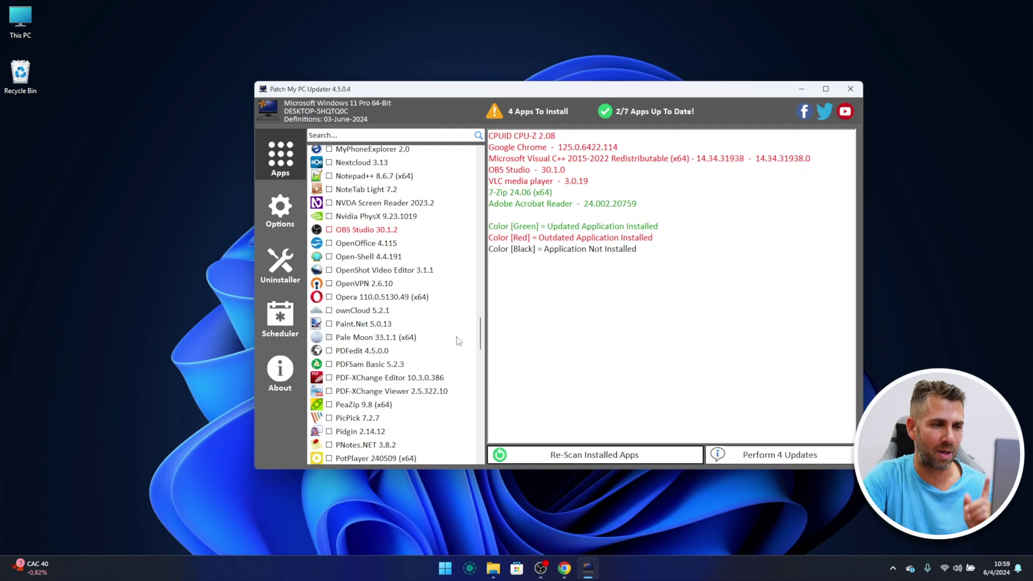
# Untick the Main Software header, then tick only CPUID HWMonitor 1.53 and CrystalDiskMark 8.0.5
pyautogui.scroll(20, 375, 319)
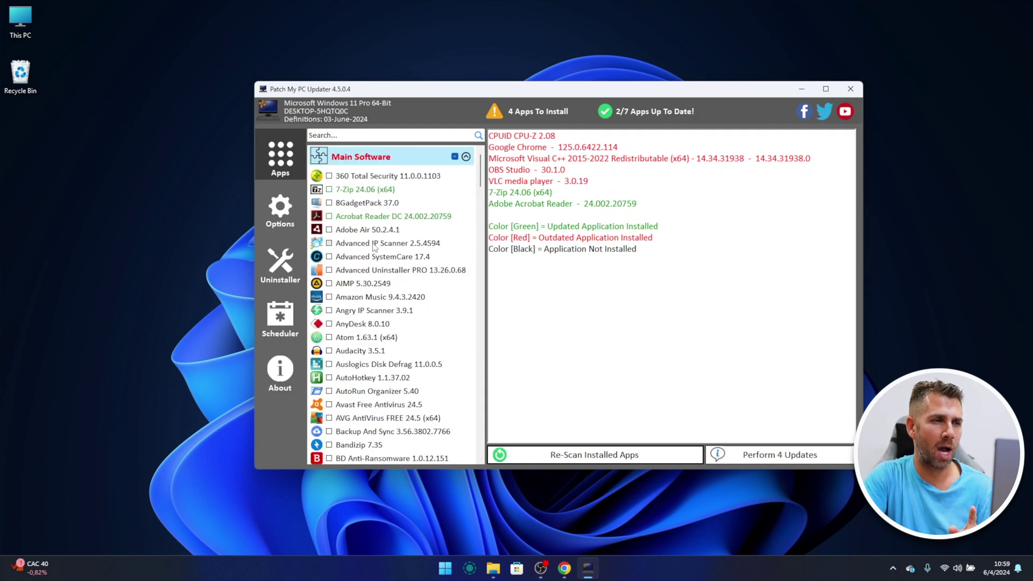
pyautogui.click(455, 157)
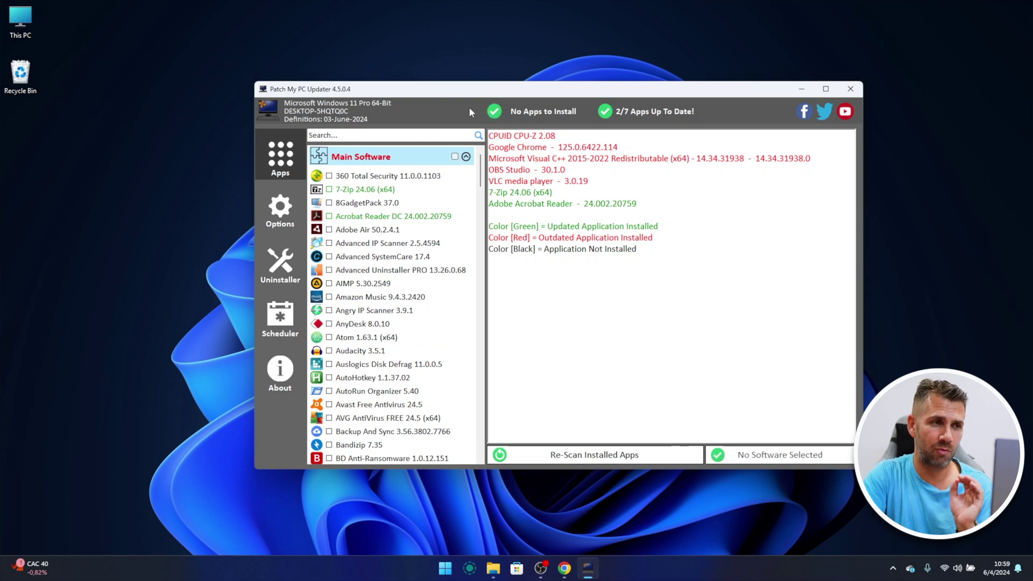
pyautogui.scroll(-6, 406, 273)
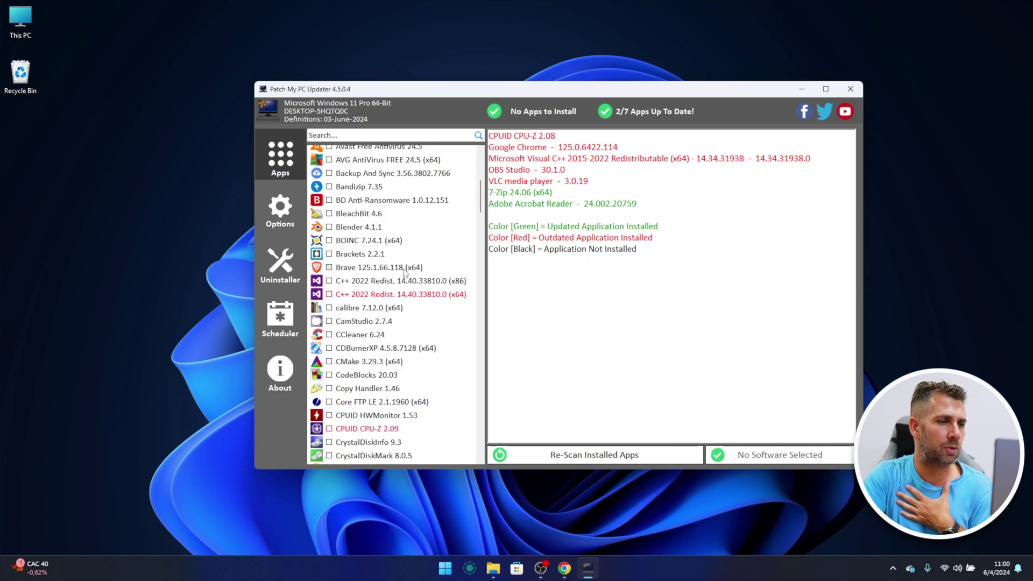
pyautogui.scroll(-3, 405, 268)
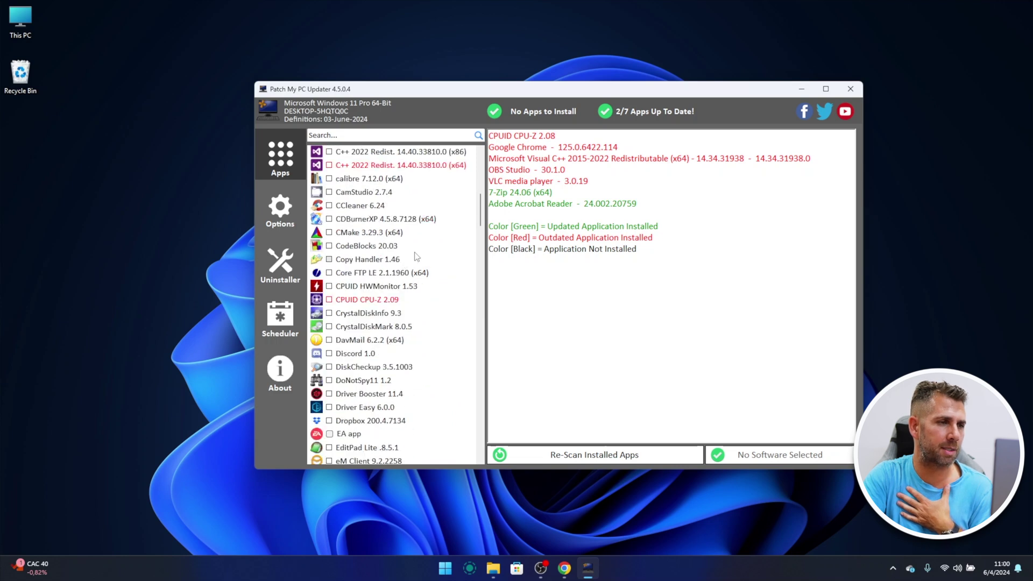
pyautogui.click(329, 286)
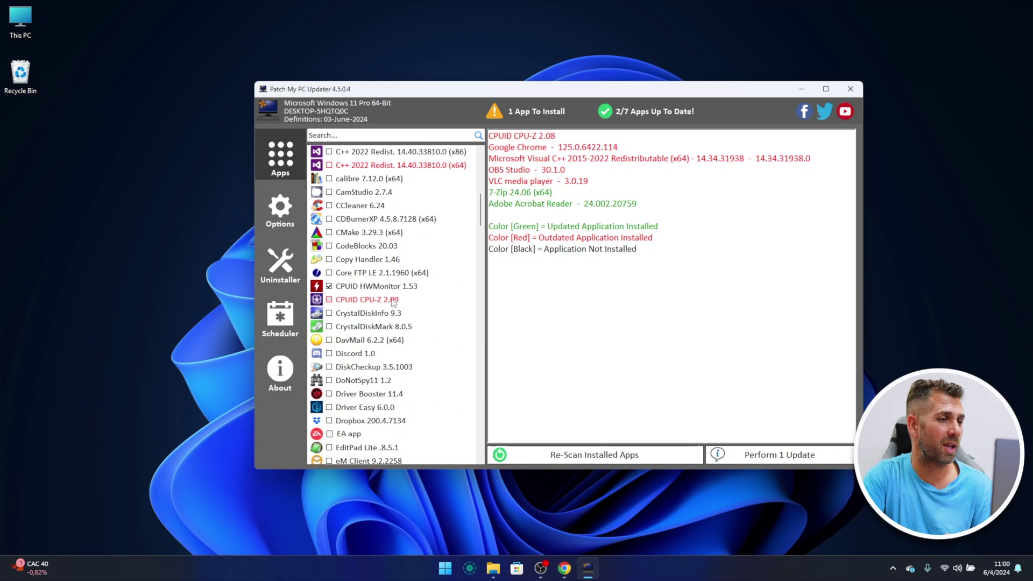
pyautogui.click(329, 327)
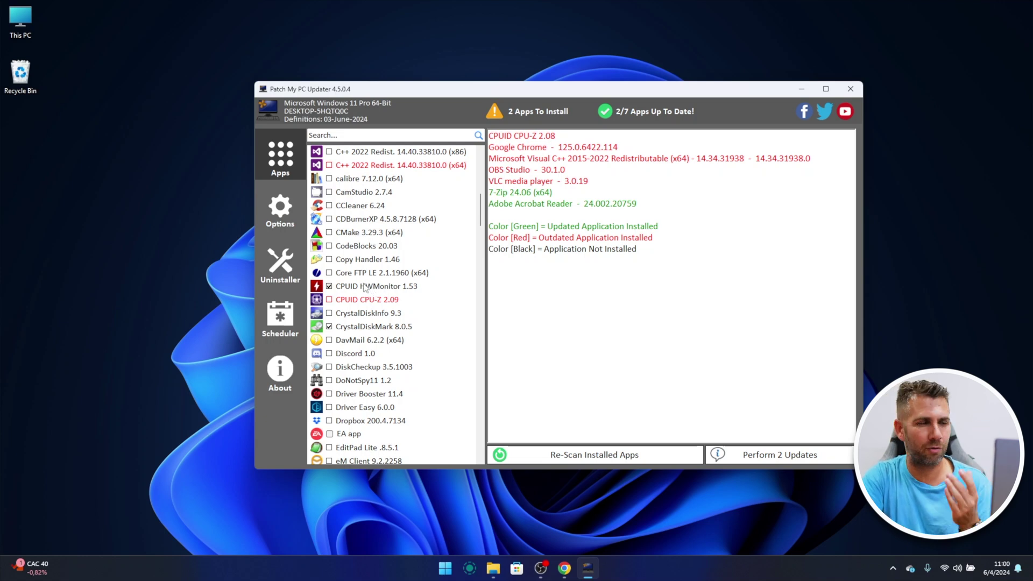
# Expand the Portable Software group and toggle Rufus 4.5, keeping just the two apps queued
pyautogui.scroll(-20, 397, 312)
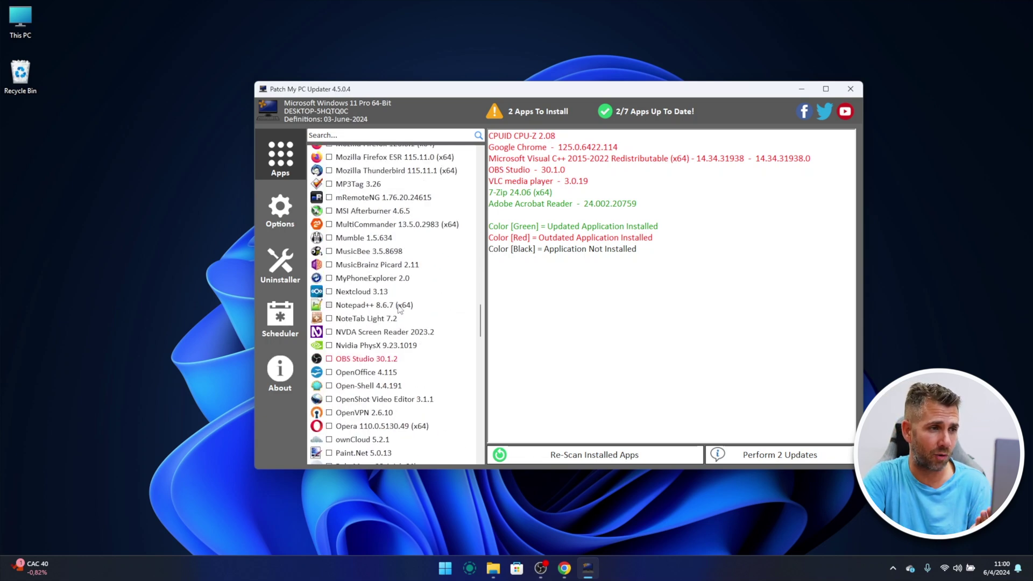
pyautogui.scroll(3, 397, 313)
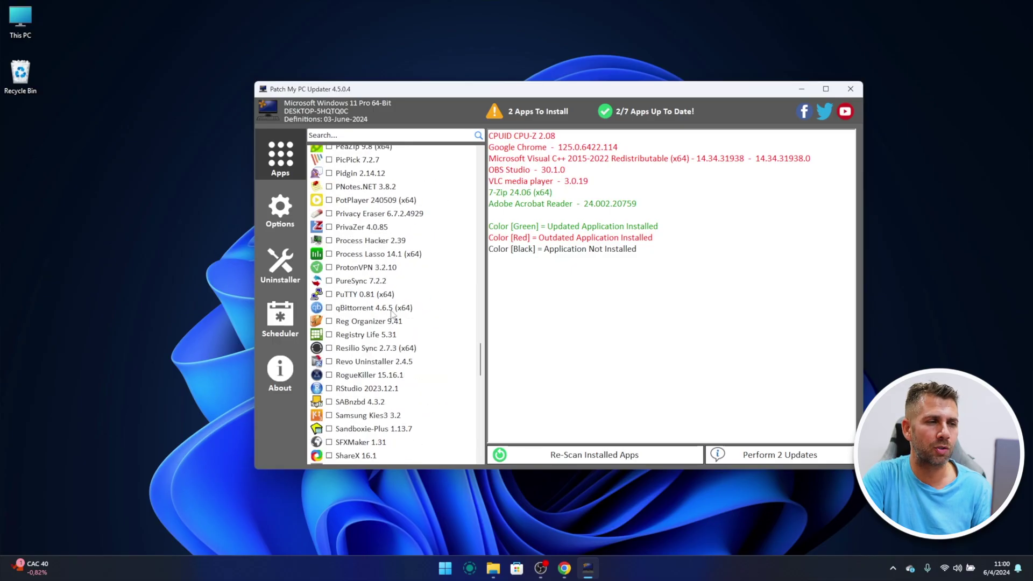
pyautogui.scroll(-10, 392, 315)
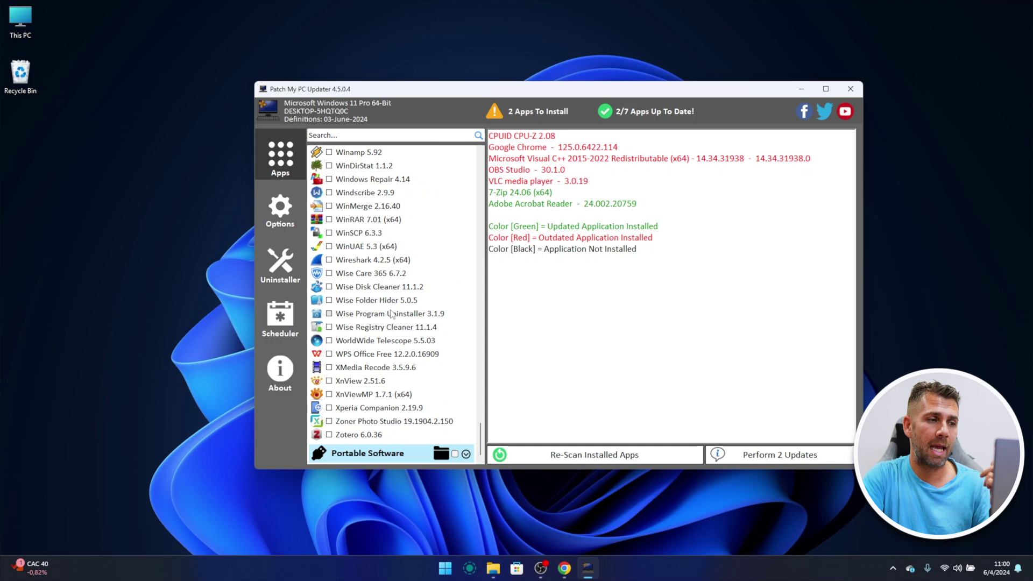
pyautogui.click(402, 457)
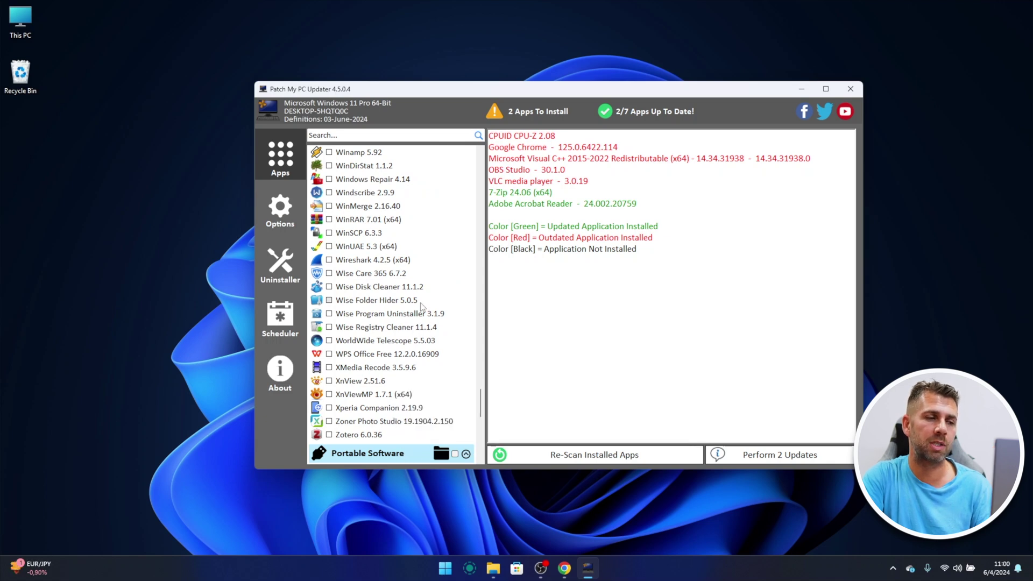
pyautogui.scroll(-3, 423, 308)
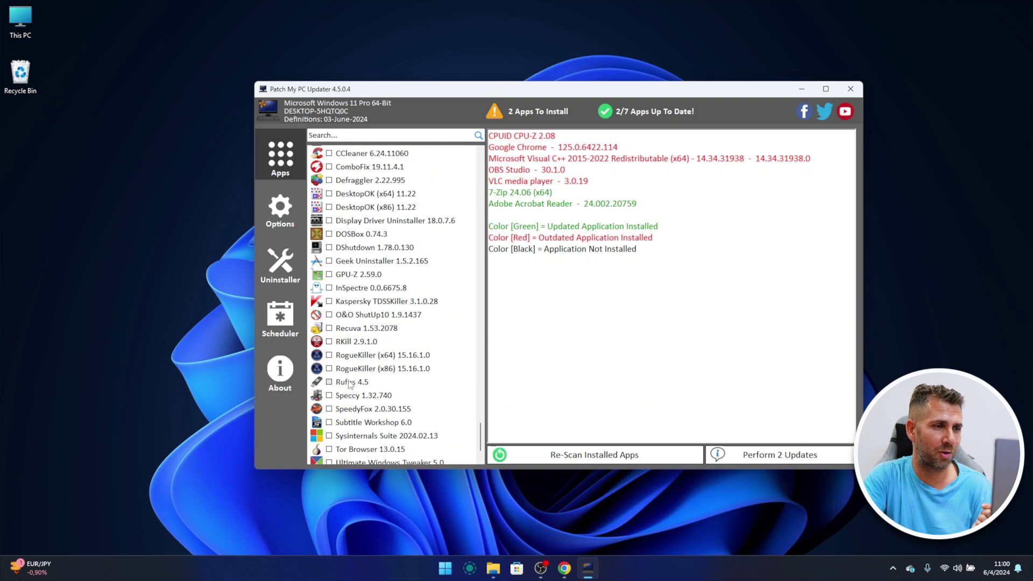
pyautogui.click(331, 383)
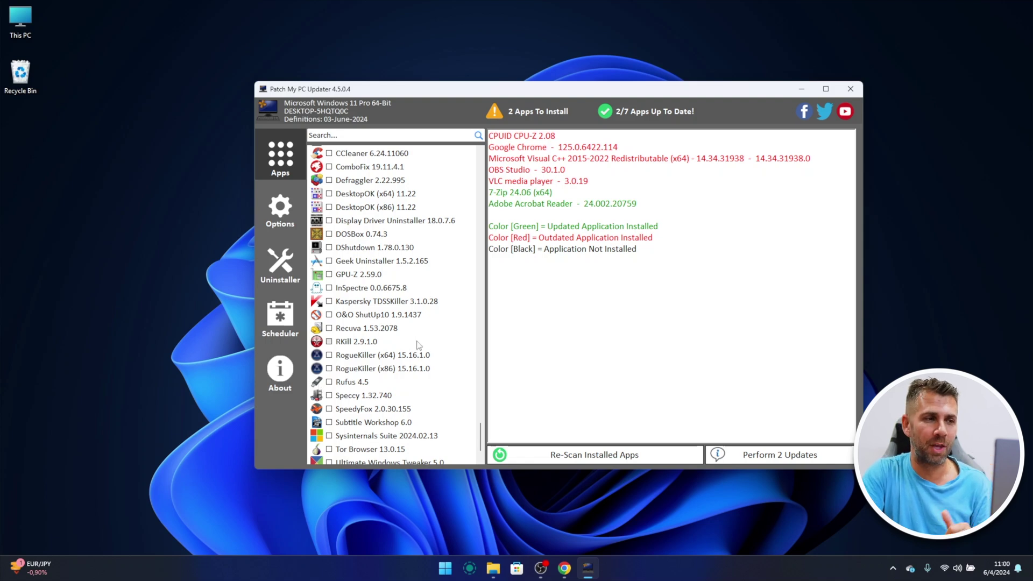
pyautogui.scroll(10, 414, 326)
pyautogui.scroll(15, 414, 326)
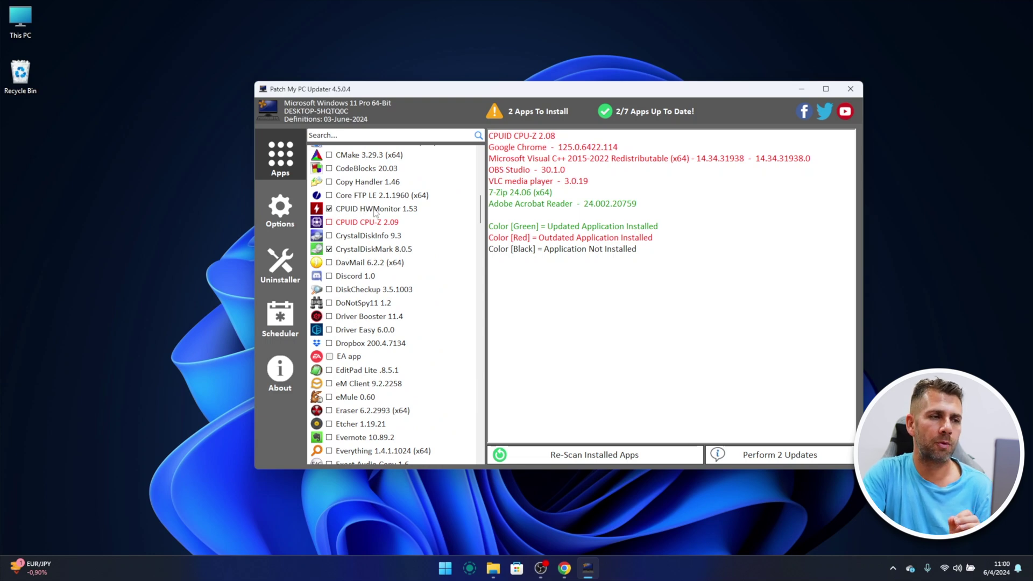
# Run Perform 2 Updates to install CPUID HWMonitor 1.53 and CrystalDiskMark 8.0.5
pyautogui.click(764, 455)
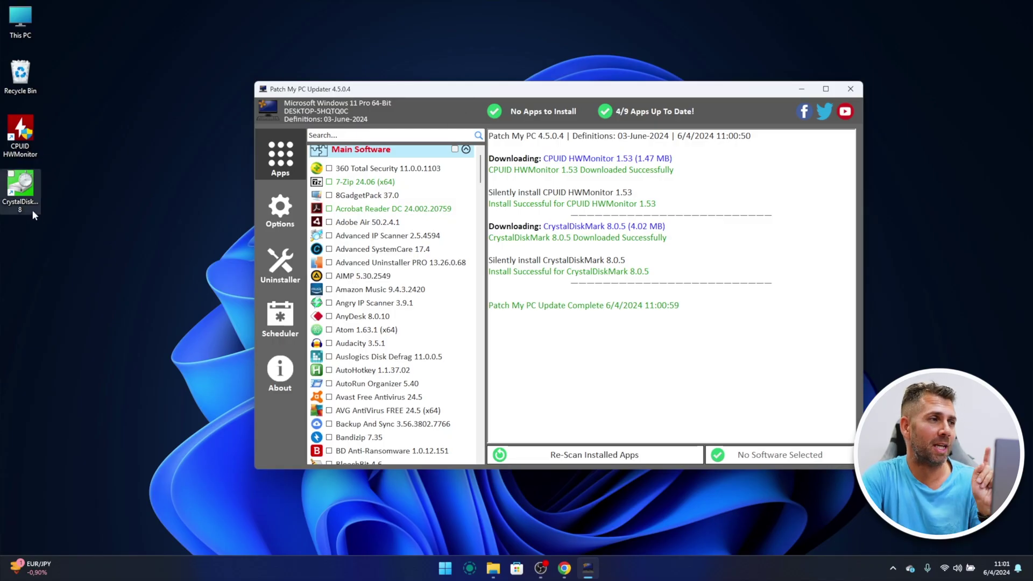
# Launch CrystalDiskMark from its new desktop shortcut to check the install, then close it
pyautogui.click(22, 135)
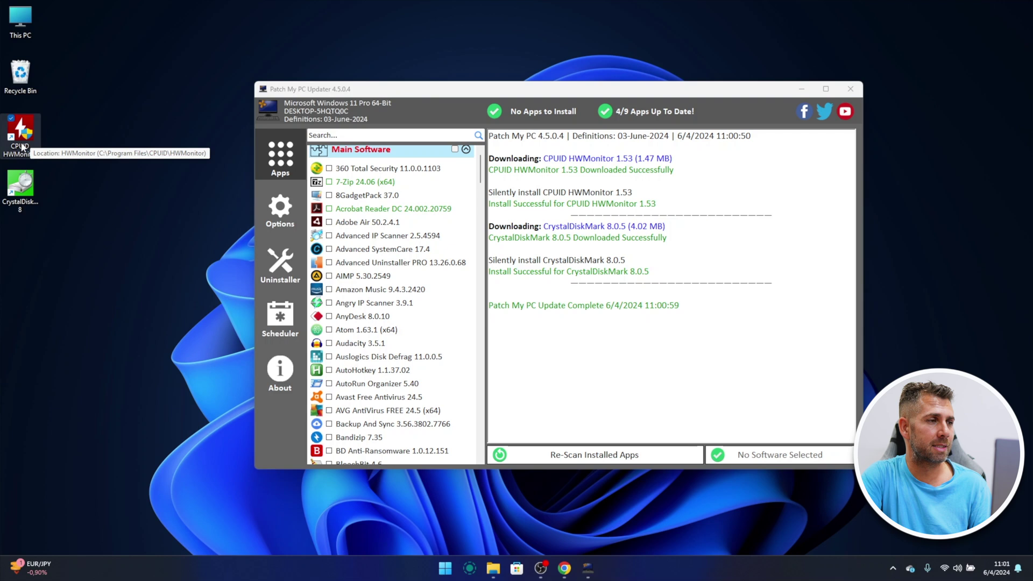
pyautogui.click(26, 185)
pyautogui.doubleClick(26, 189)
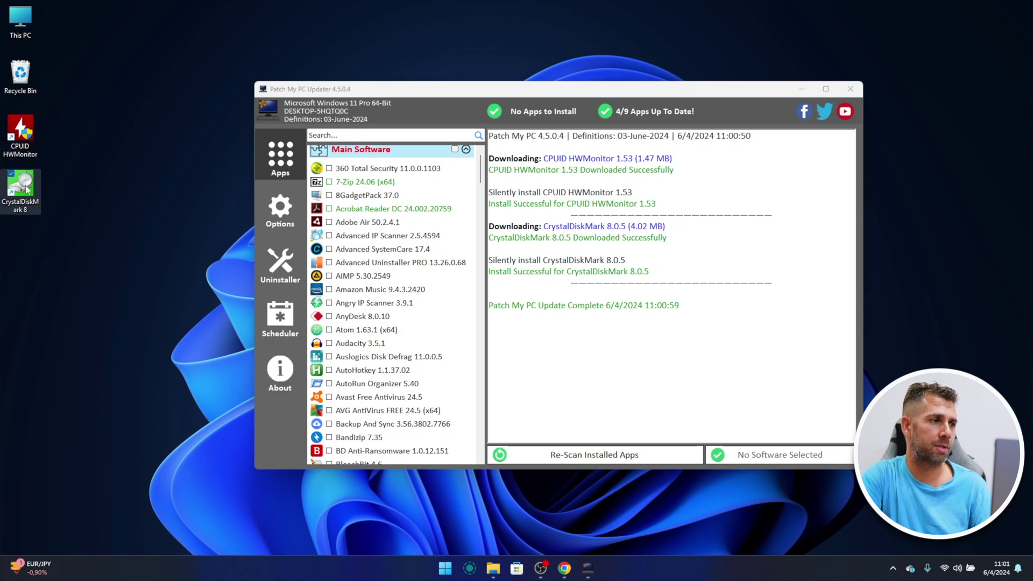
pyautogui.moveTo(514, 189); pyautogui.dragTo(518, 46)
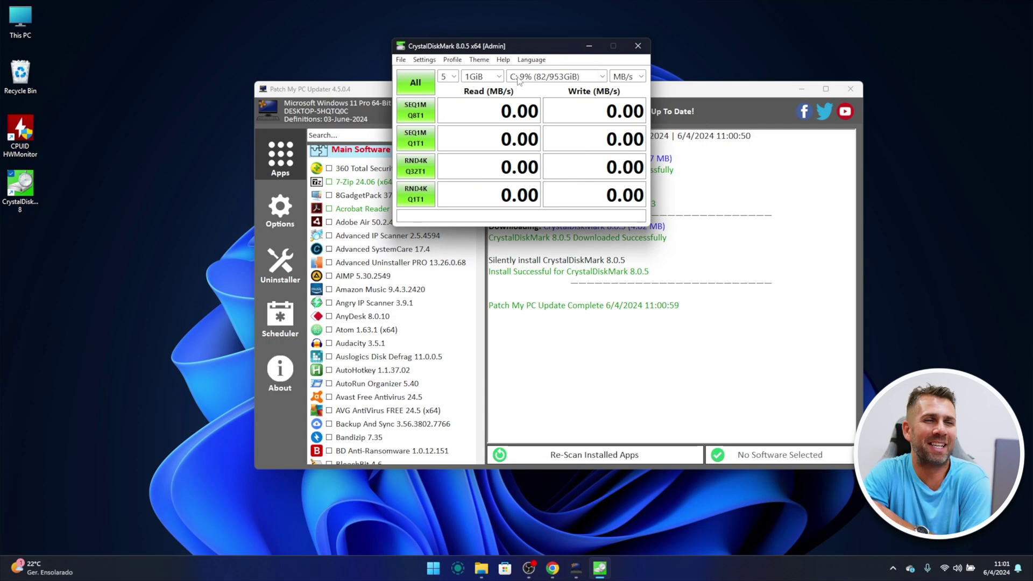
pyautogui.click(638, 45)
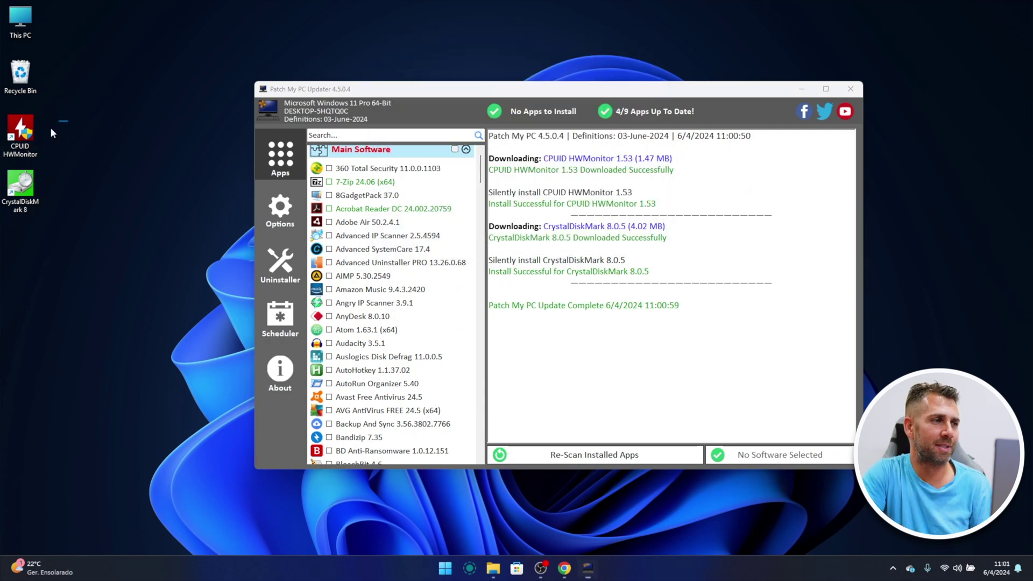
# Delete the HWMonitor and CrystalDiskMark desktop shortcuts and go to the updater's Options page
pyautogui.moveTo(69, 113); pyautogui.dragTo(21, 218)
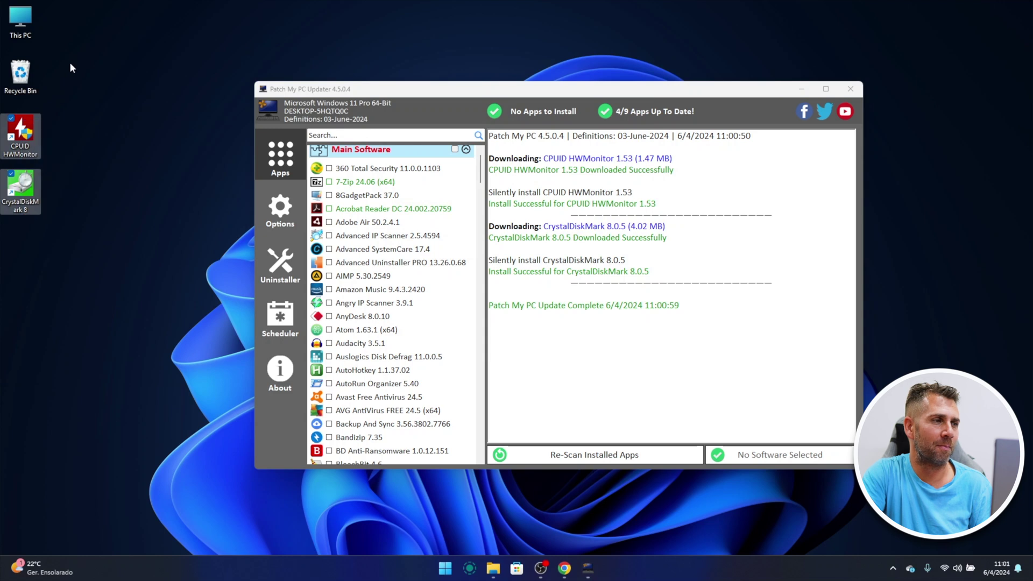
pyautogui.rightClick(24, 134)
pyautogui.click(172, 150)
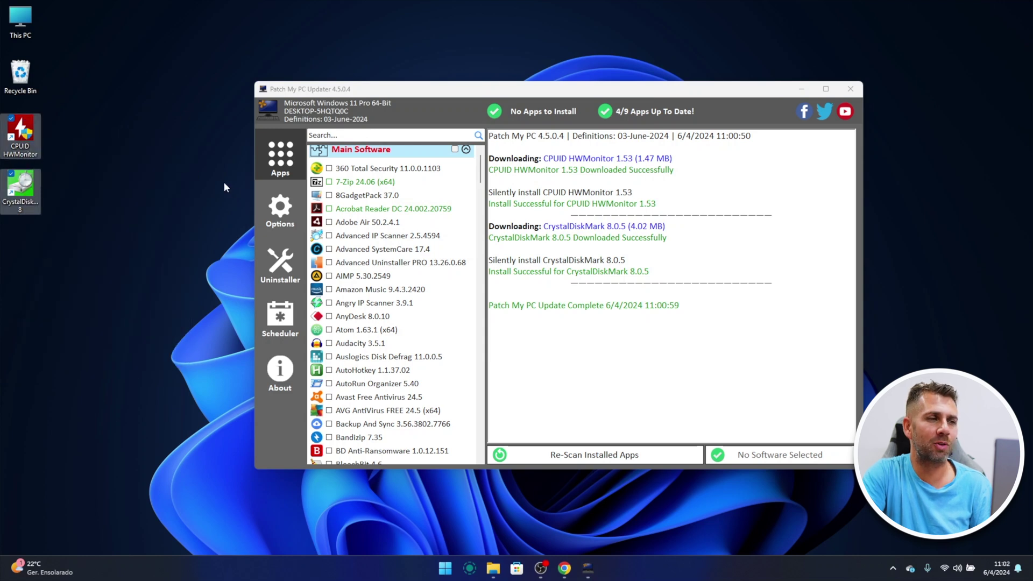
pyautogui.click(285, 215)
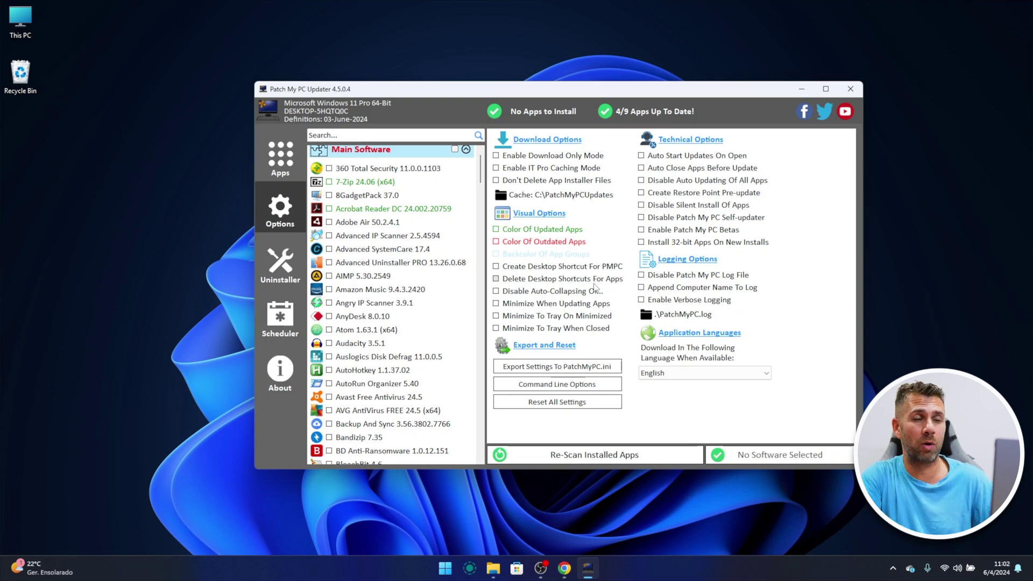
# Tick 'Delete Desktop Shortcuts For Apps' under Visual Options
pyautogui.click(496, 280)
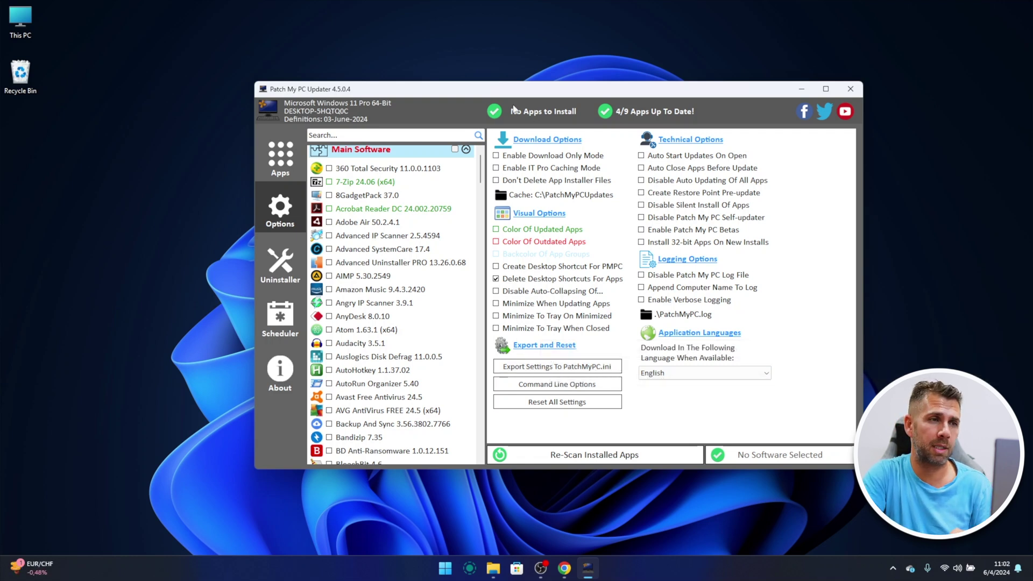
pyautogui.moveTo(427, 93); pyautogui.dragTo(444, 77)
pyautogui.hotkey('alt', 'Tab')
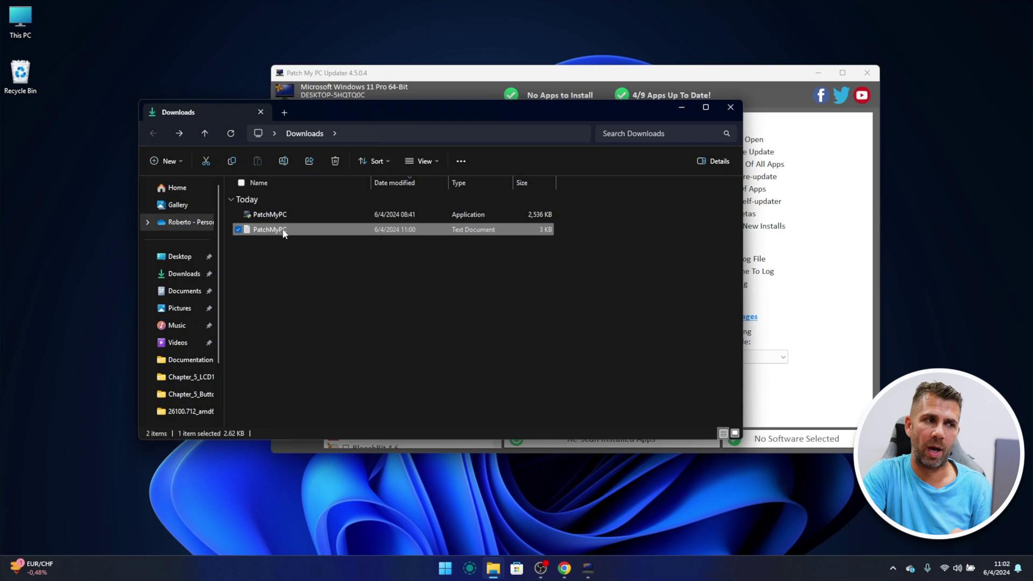
pyautogui.click(683, 108)
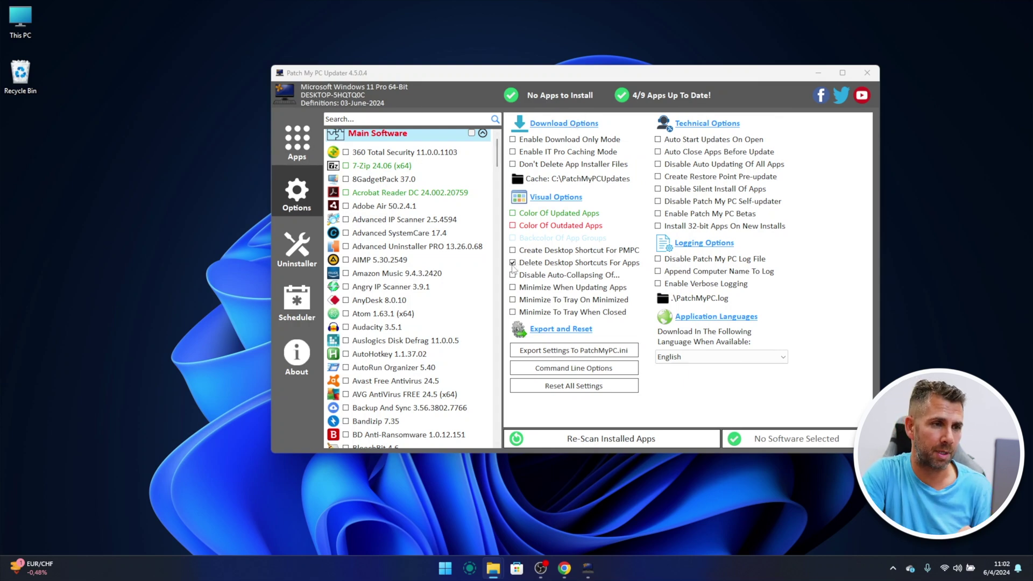
# Untick 'Delete Desktop Shortcuts For Apps' under Visual Options
pyautogui.click(513, 263)
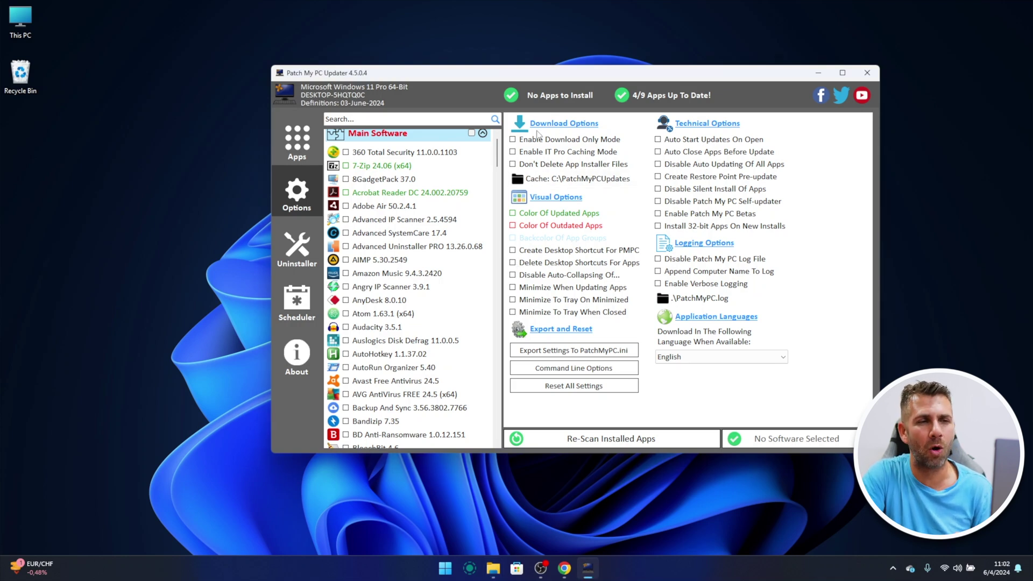
pyautogui.moveTo(659, 141)
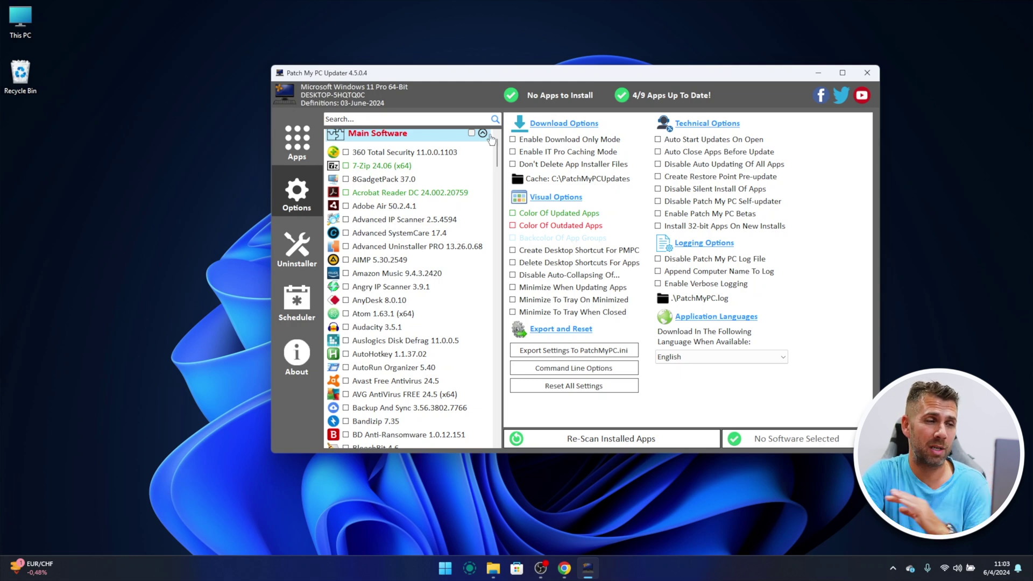
# Open the Uninstaller list, select Geekbench 6, and show then hide the Microsoft entries
pyautogui.click(302, 252)
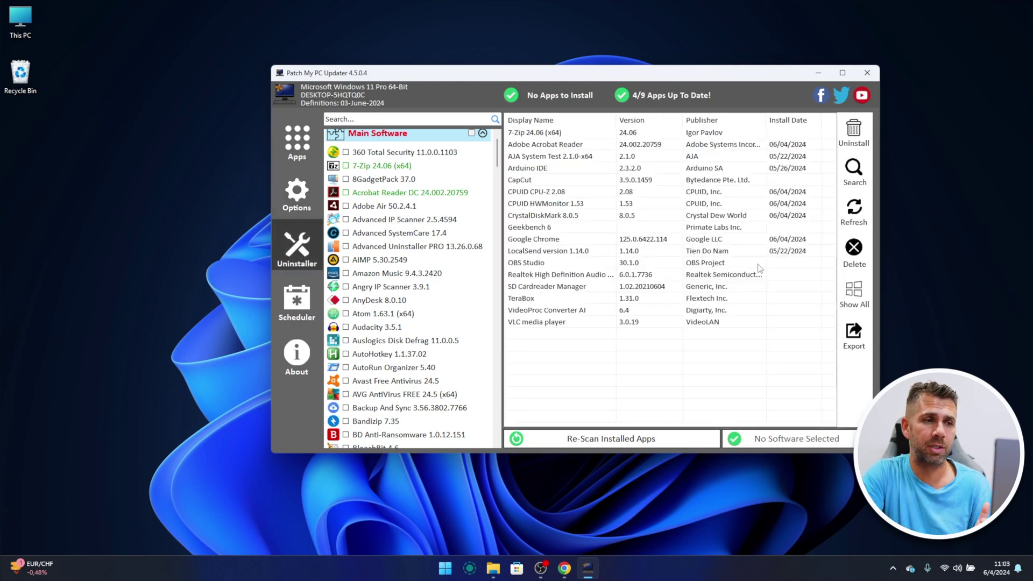
pyautogui.click(538, 230)
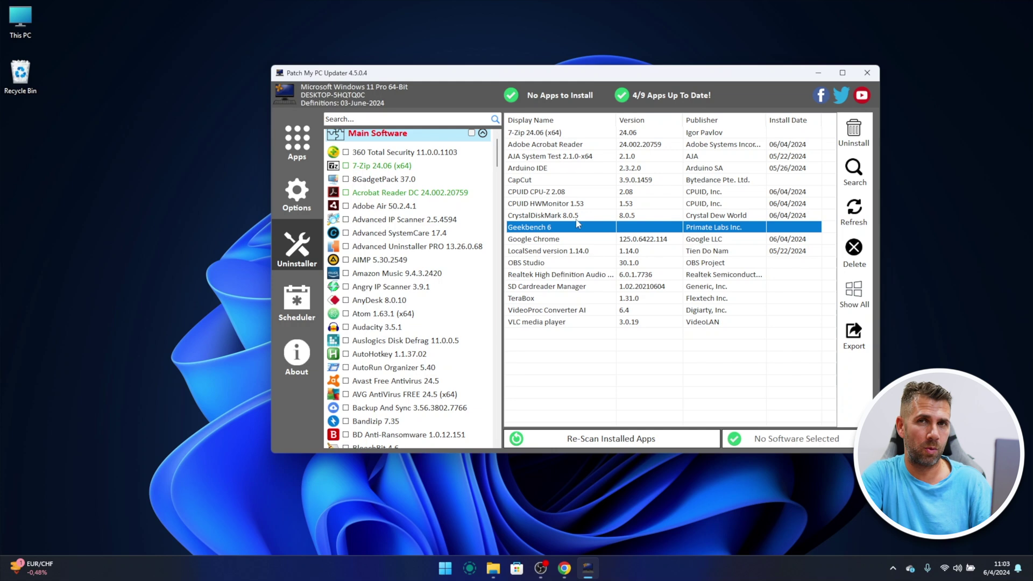
pyautogui.click(855, 292)
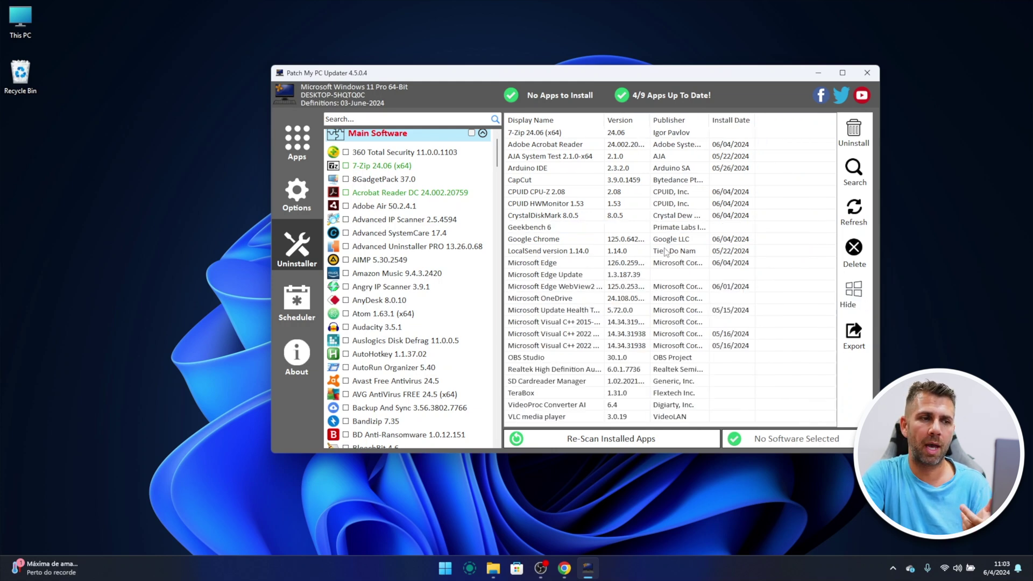
pyautogui.click(854, 296)
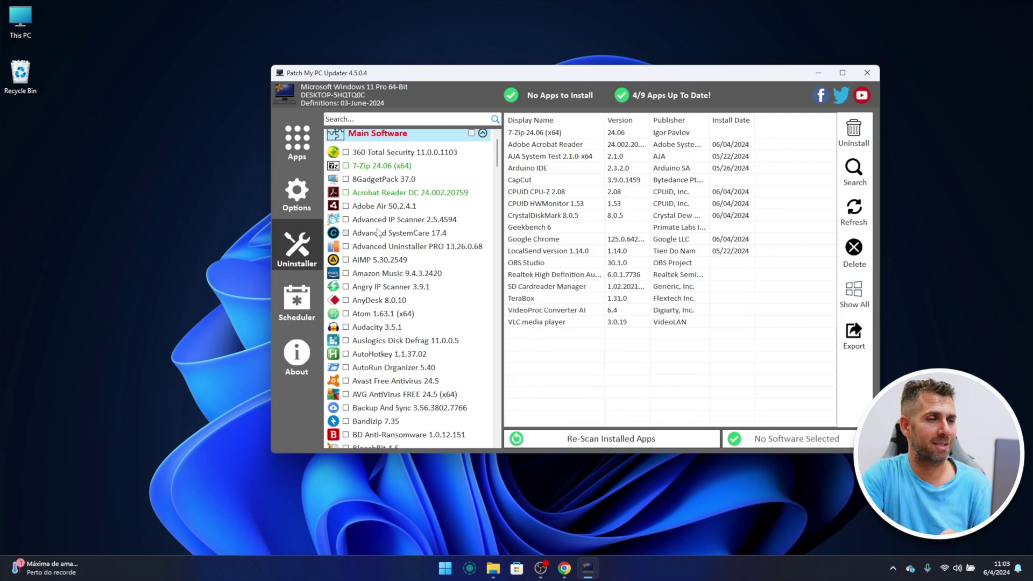
# Open the Scheduler page to review the update schedule options
pyautogui.click(300, 304)
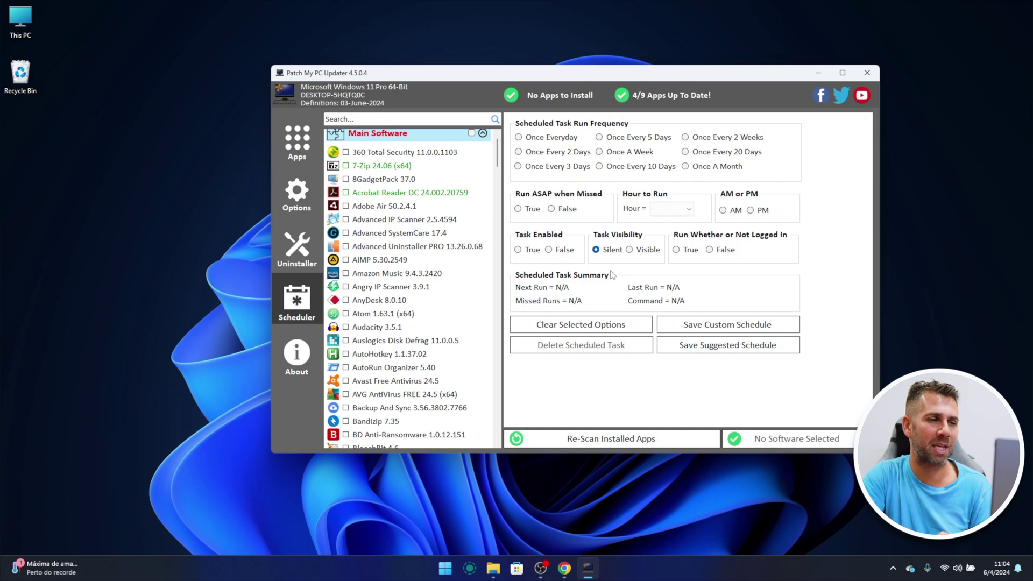
# View the About page, return to Apps, rescan installed apps, and toggle the Main Software header
pyautogui.click(294, 367)
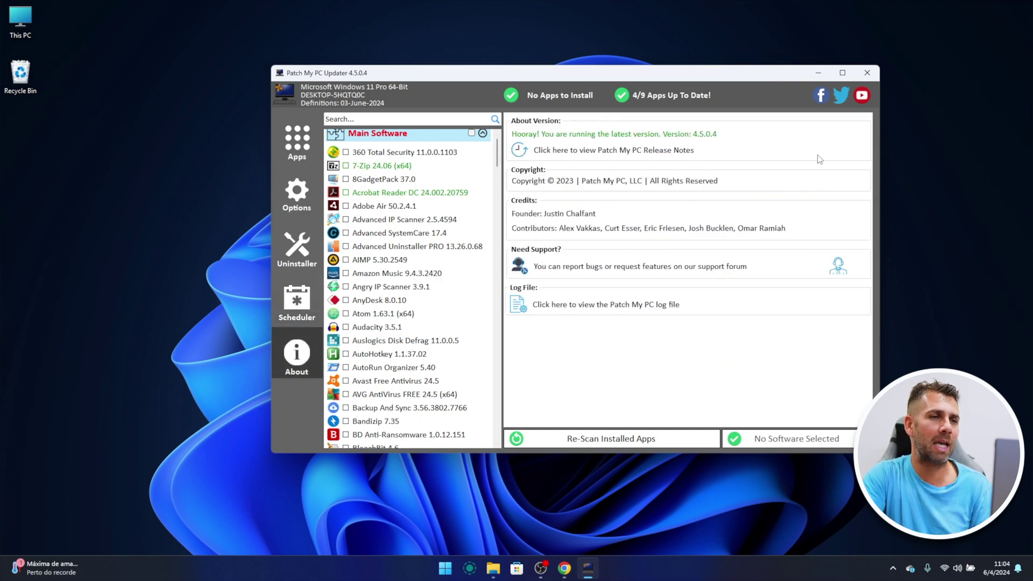
pyautogui.click(300, 137)
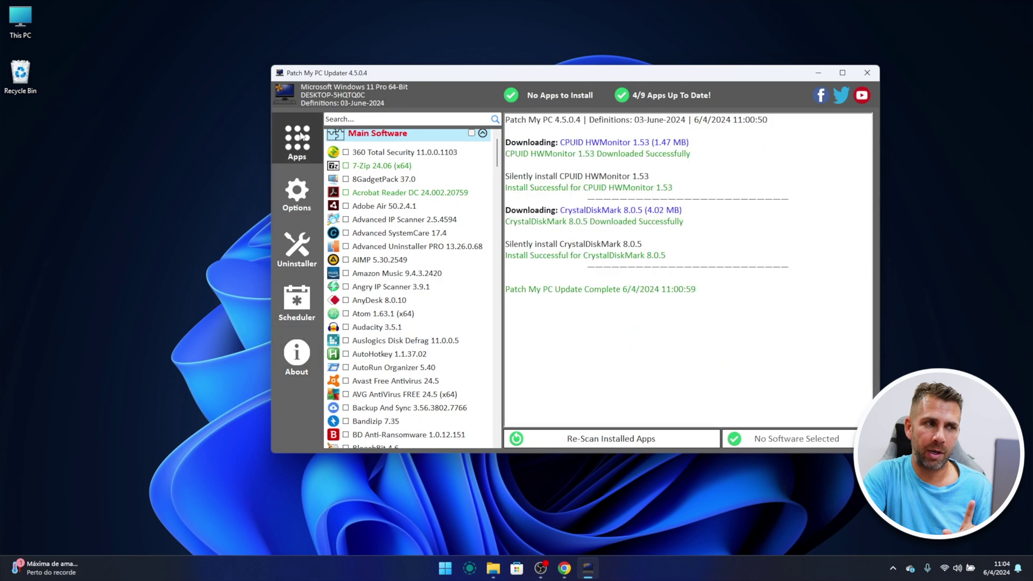
pyautogui.click(595, 440)
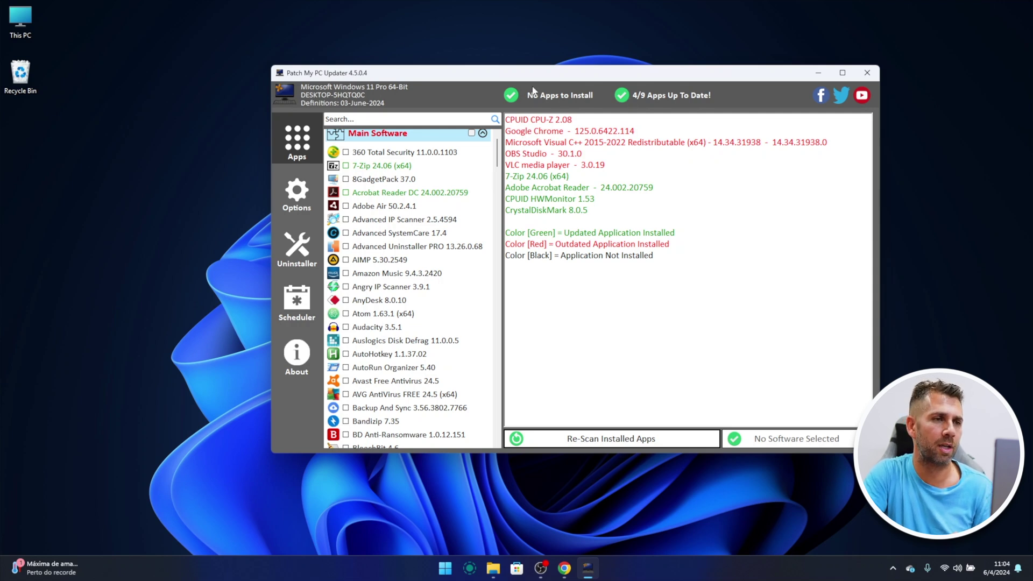
pyautogui.click(471, 133)
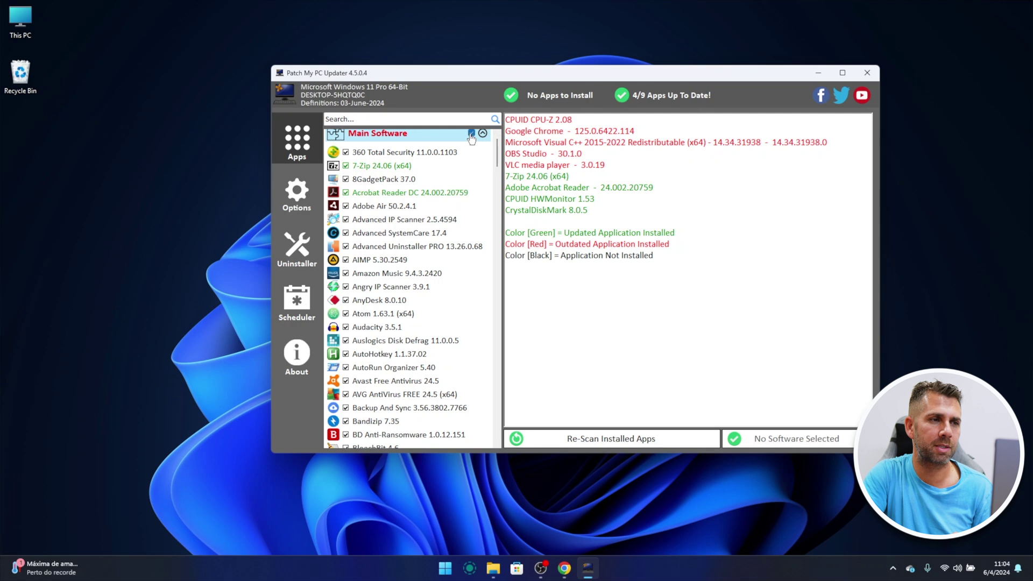
pyautogui.click(472, 133)
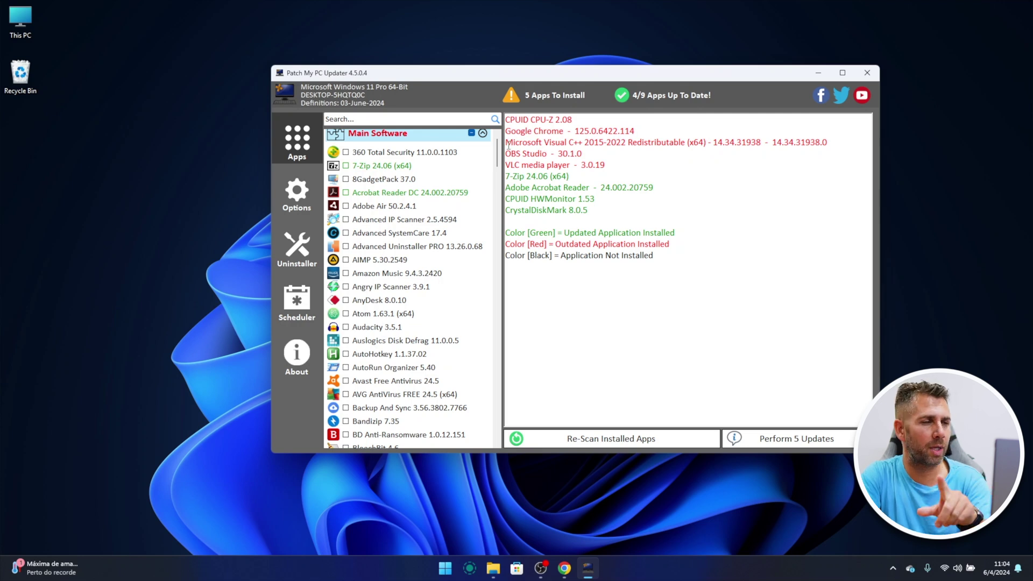
# In Options, view the updated and outdated app colour pickers, closing both unchanged
pyautogui.click(297, 194)
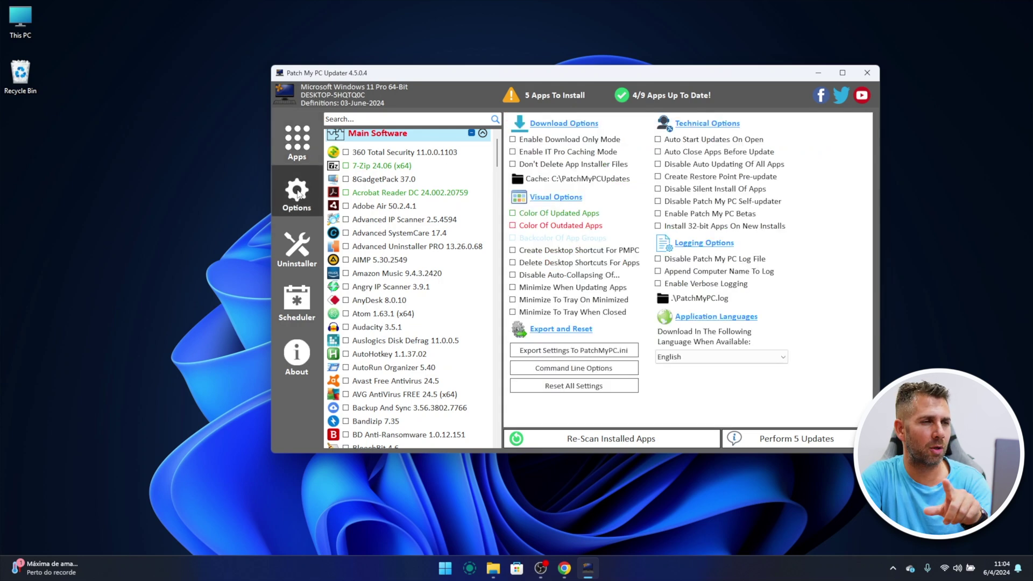
pyautogui.click(559, 213)
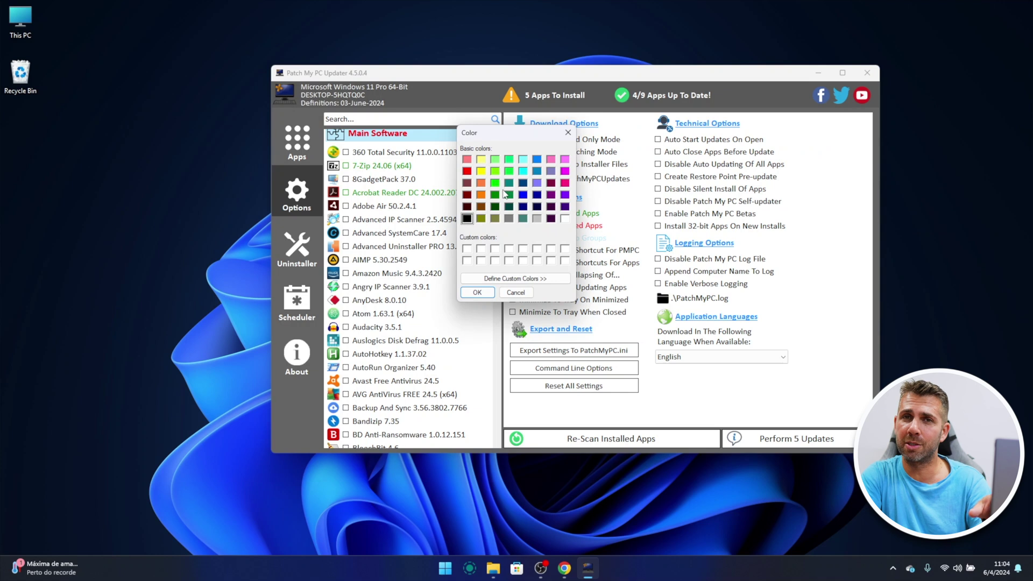
pyautogui.click(567, 132)
pyautogui.click(582, 227)
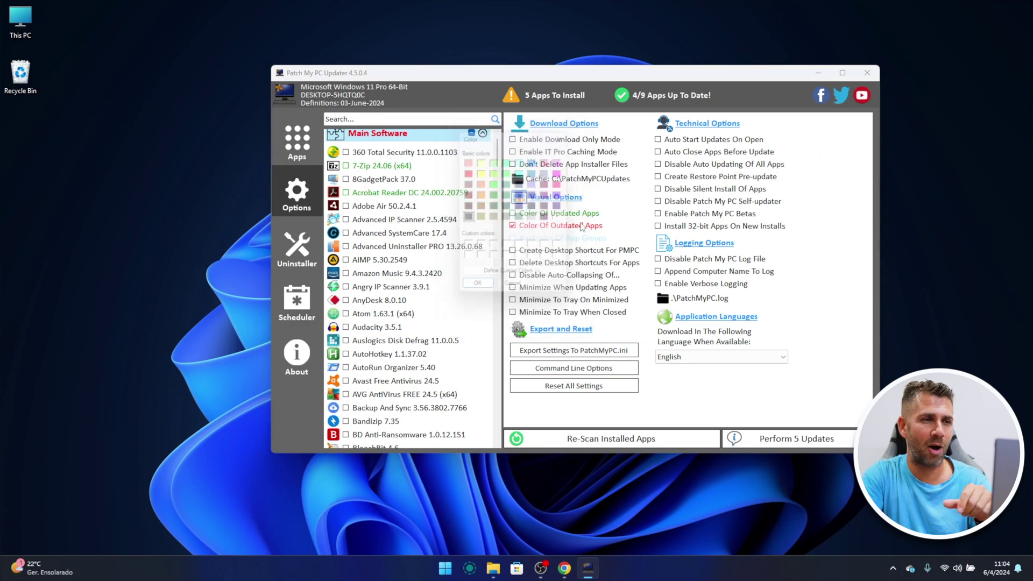
pyautogui.click(569, 132)
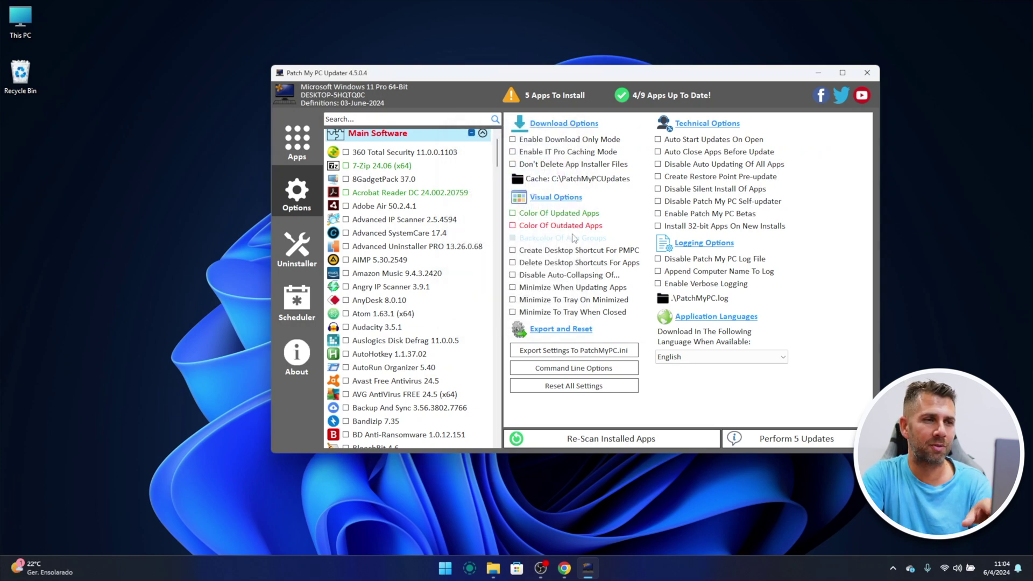
# Untick C++ 2022 Redist. (x64) and OBS Studio 30.1.2 so three updates remain queued
pyautogui.click(309, 144)
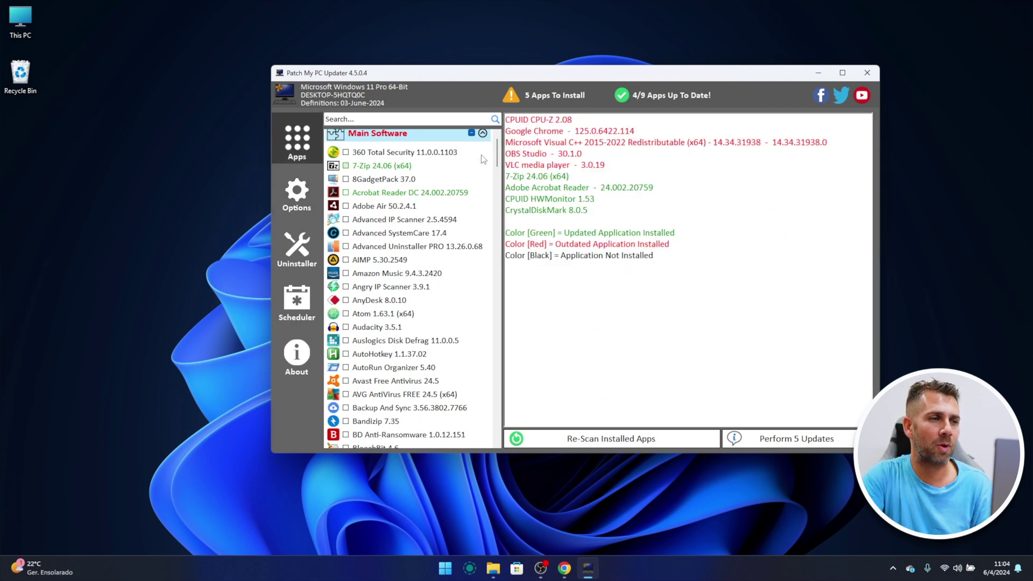
pyautogui.scroll(-8, 420, 322)
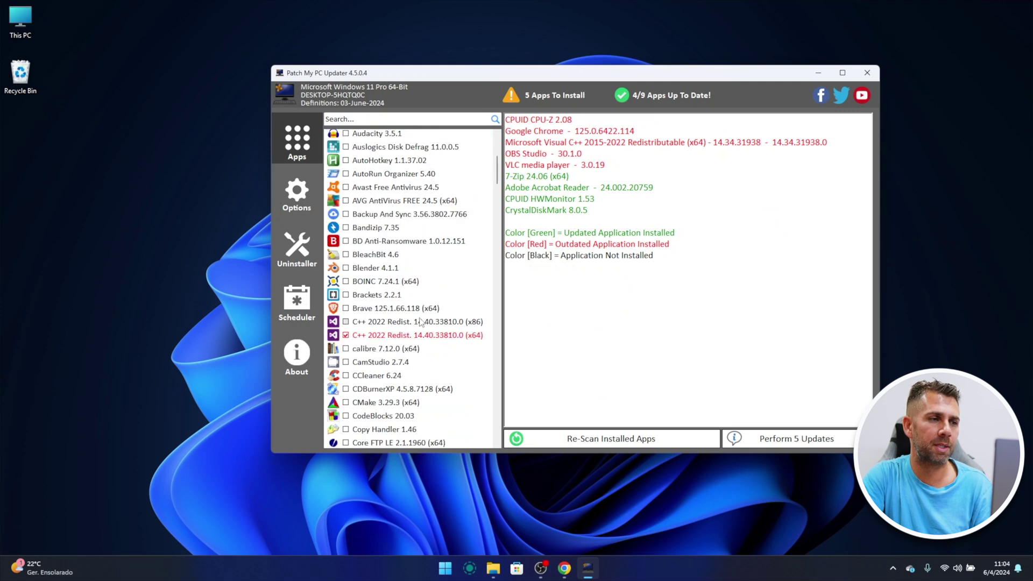
pyautogui.click(346, 206)
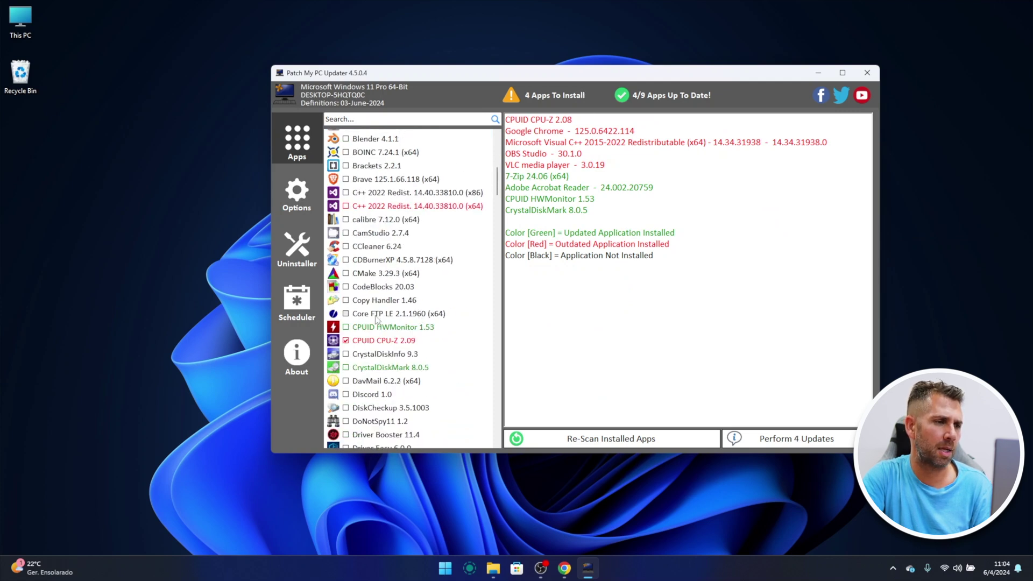
pyautogui.scroll(-6, 409, 301)
pyautogui.scroll(-5, 417, 298)
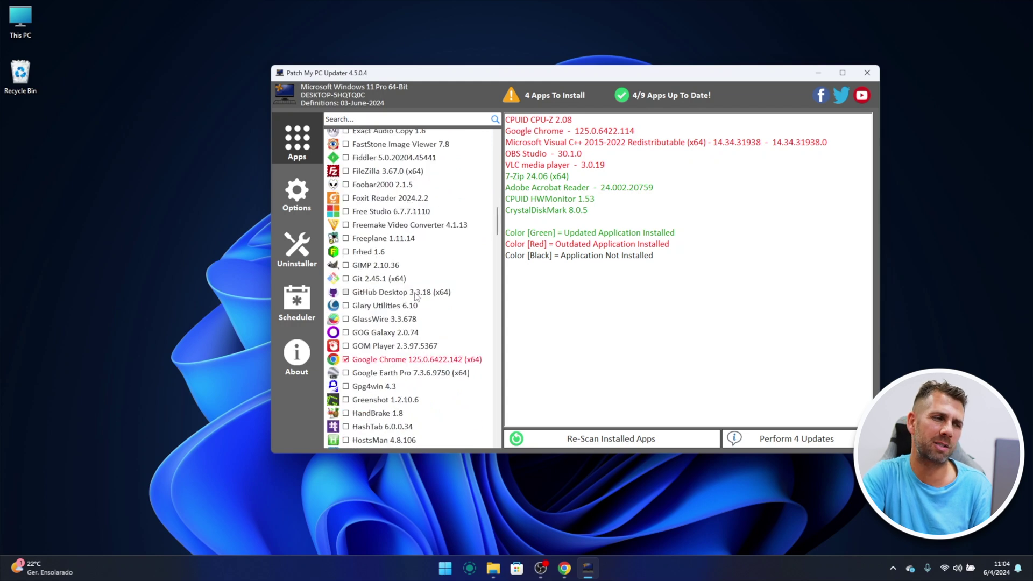
pyautogui.scroll(-10, 416, 297)
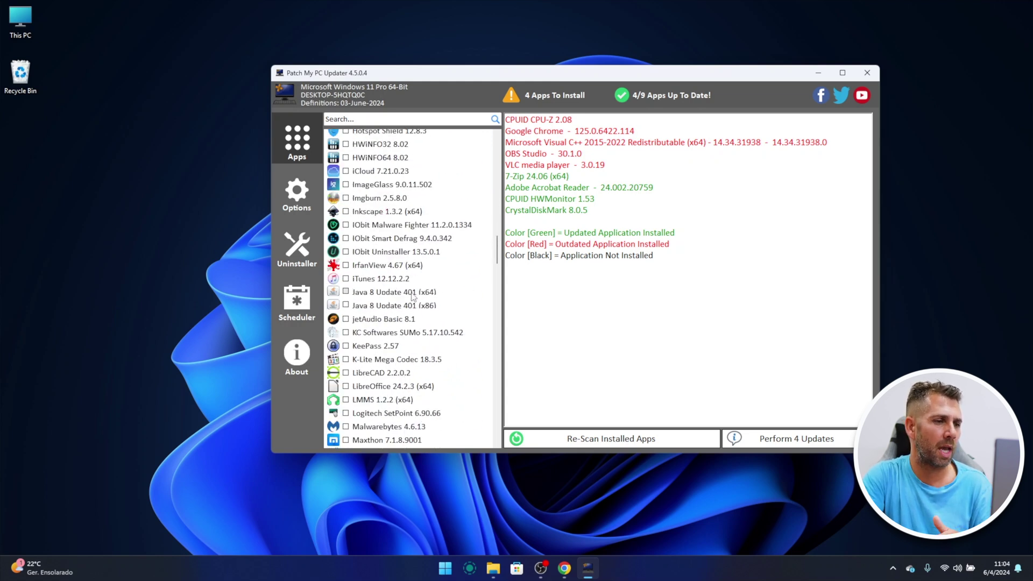
pyautogui.scroll(-9, 414, 297)
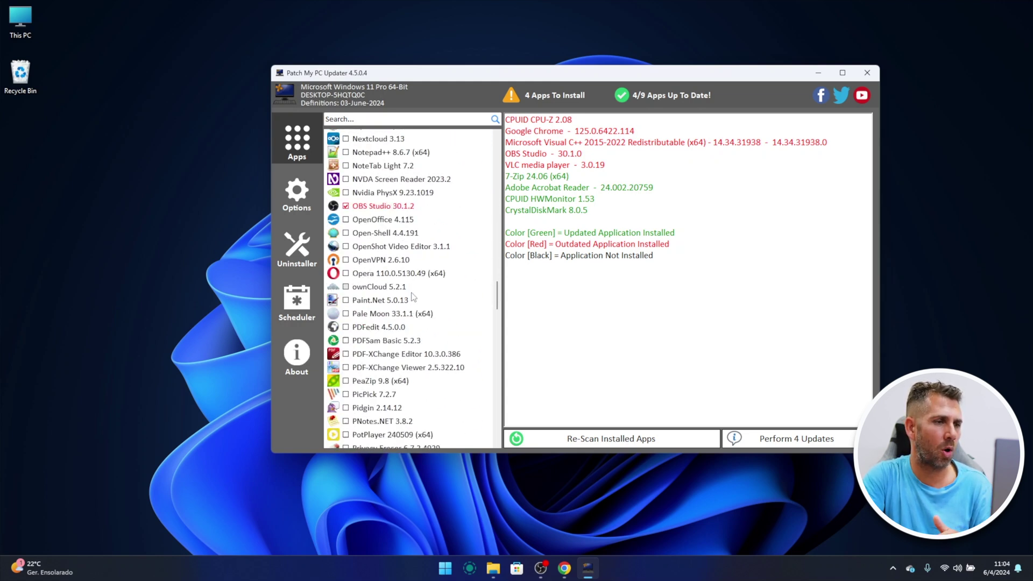
pyautogui.click(346, 271)
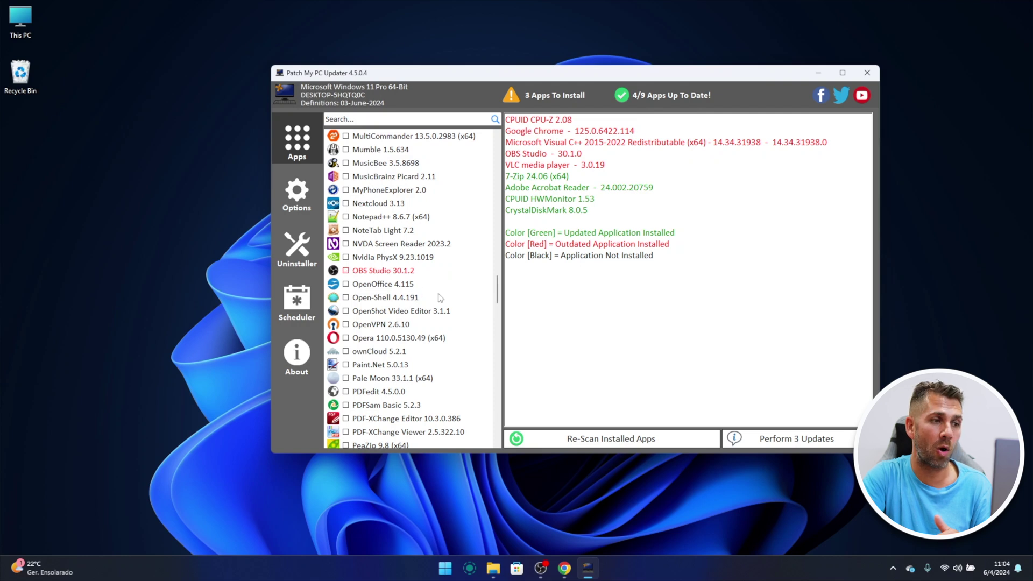
pyautogui.scroll(9, 438, 300)
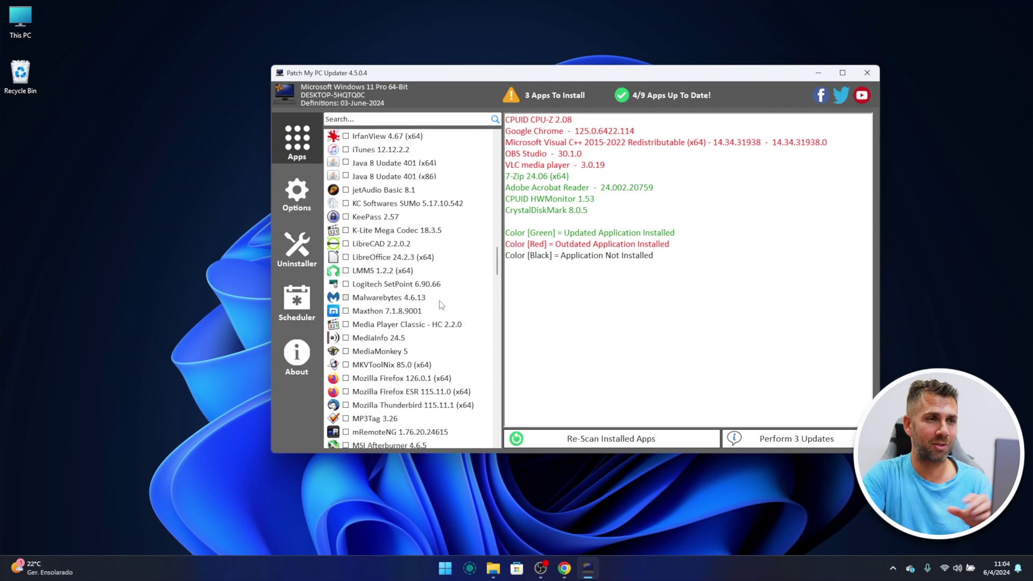
pyautogui.scroll(15, 439, 305)
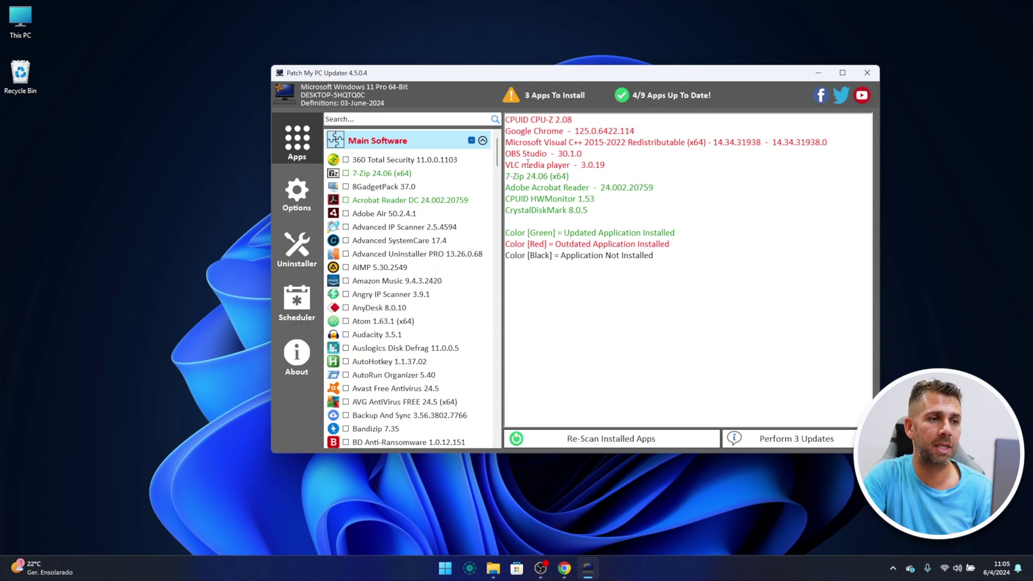
# Run the three updates, installing CPU-Z 2.09, Chrome 125.0.6422.142 and VLC 3.0.20
pyautogui.click(807, 440)
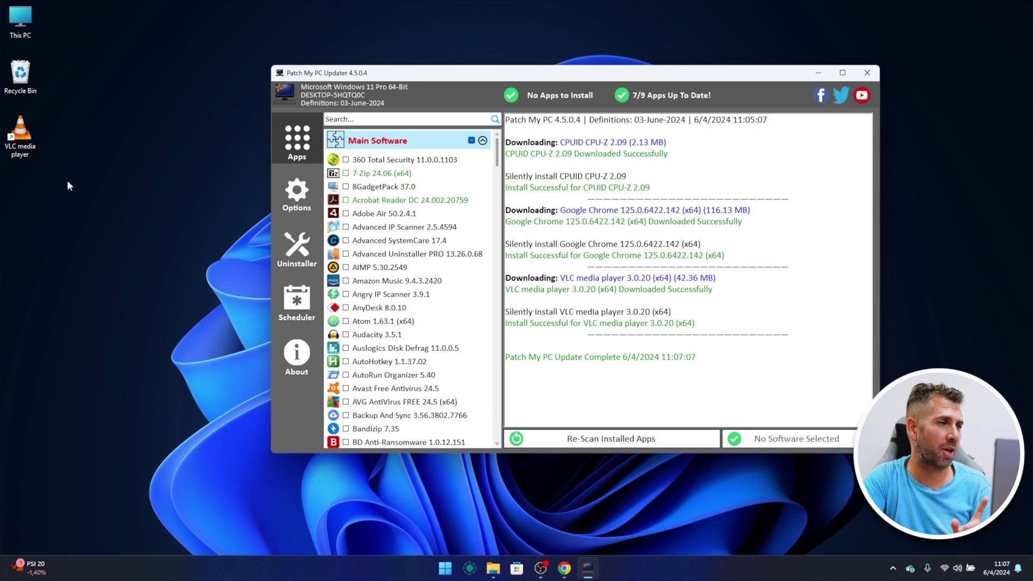
# Delete the new VLC desktop shortcut and re-scan apps, showing 7/9 up to date
pyautogui.click(31, 139)
pyautogui.rightClick(31, 141)
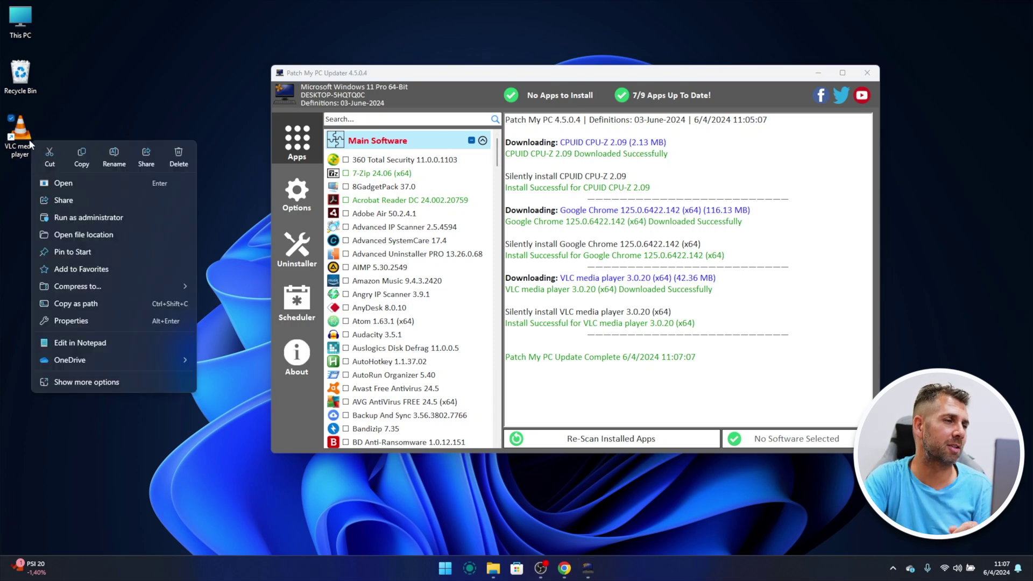
pyautogui.click(179, 157)
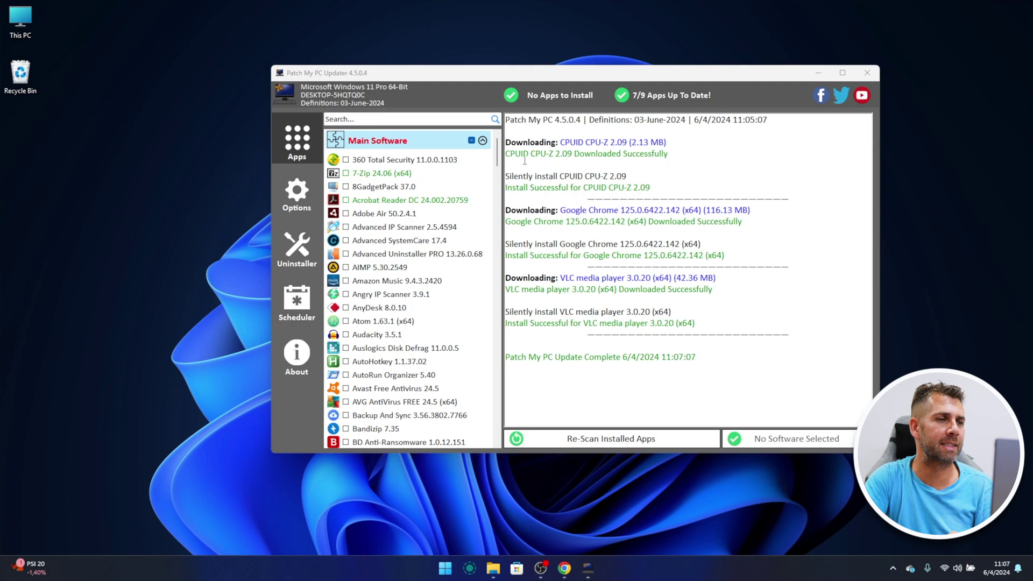
pyautogui.click(612, 442)
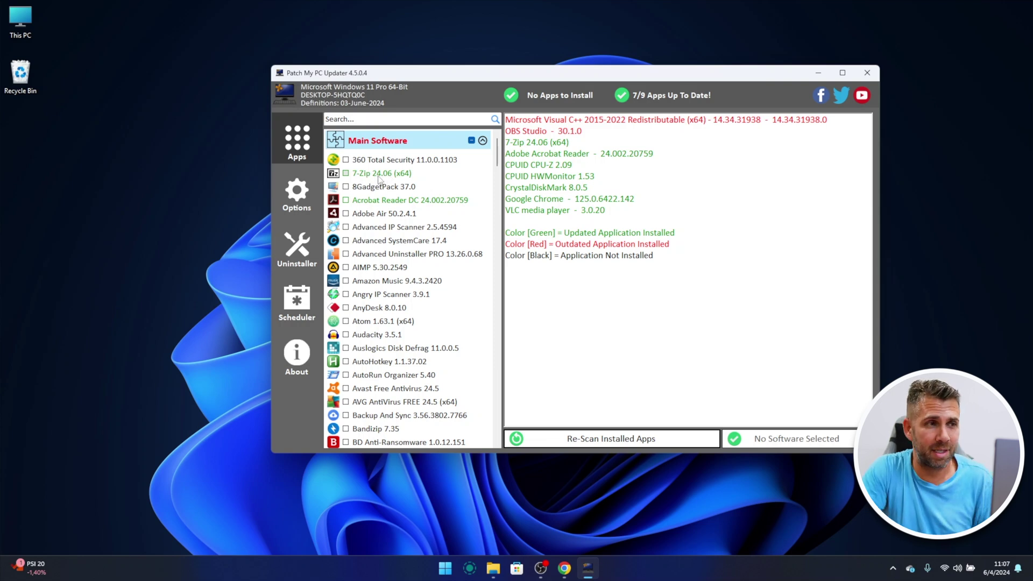
pyautogui.scroll(-20, 425, 320)
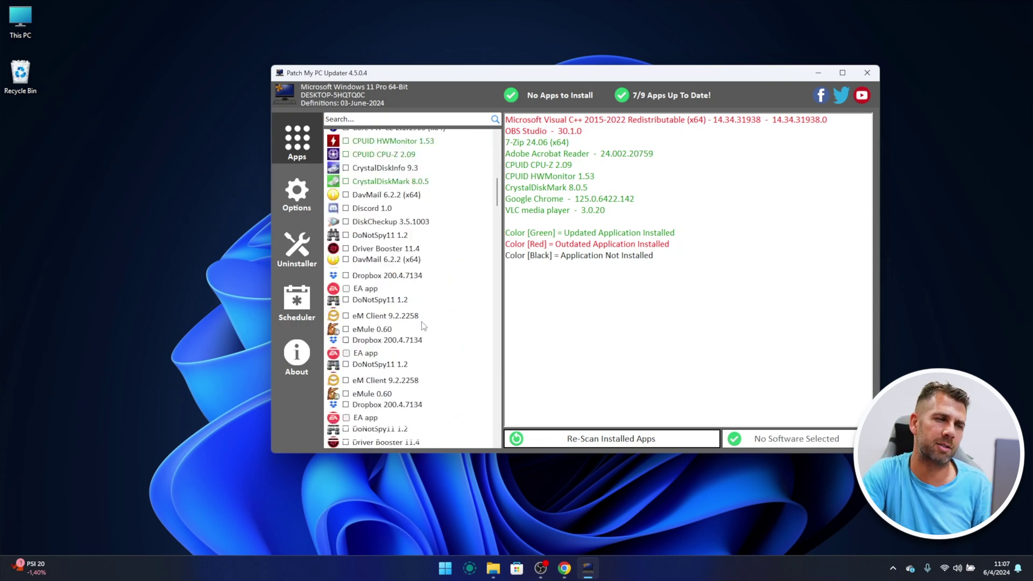
pyautogui.scroll(-20, 419, 325)
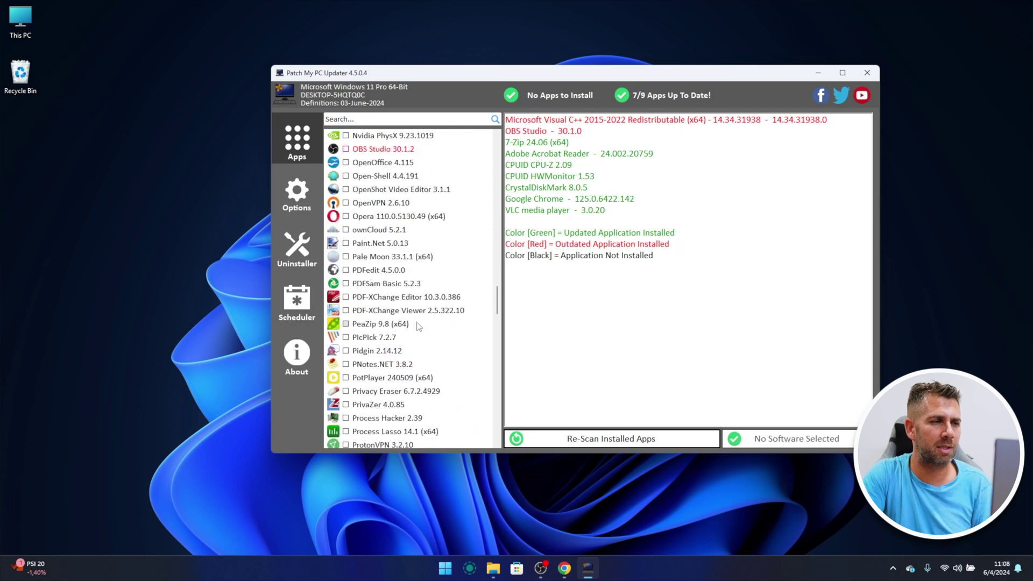
pyautogui.scroll(-20, 417, 326)
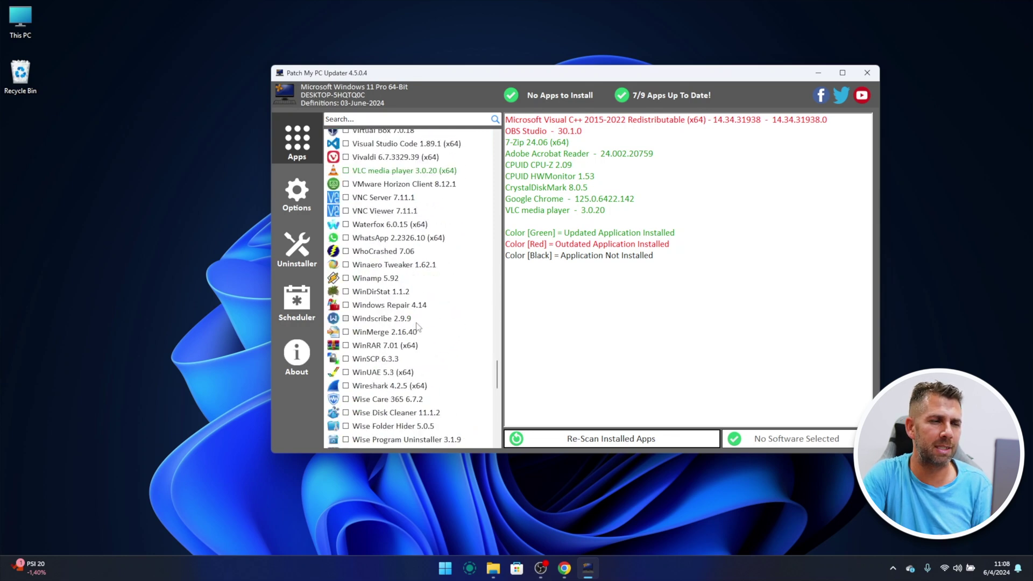
pyautogui.scroll(10, 457, 304)
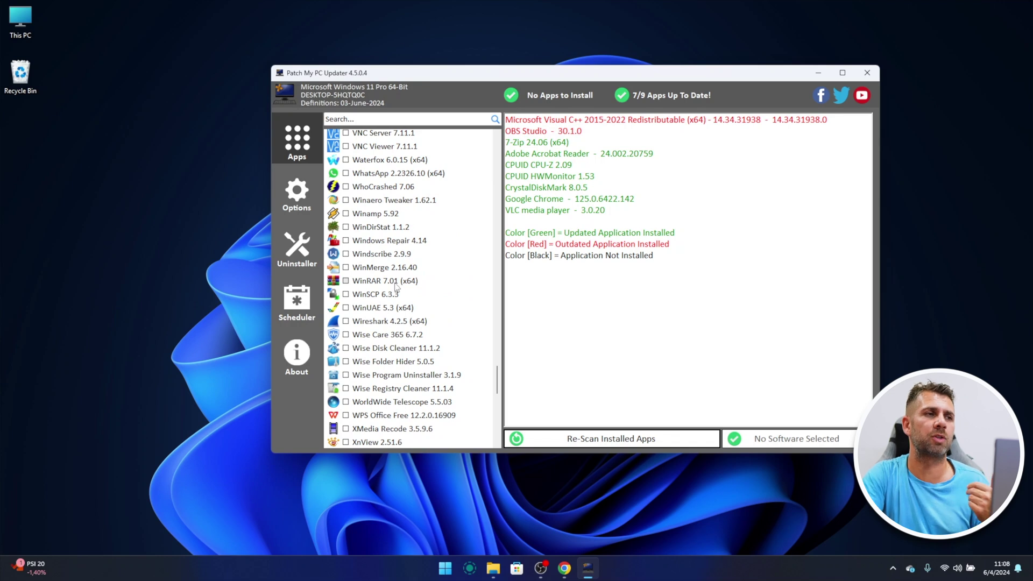
pyautogui.scroll(15, 414, 291)
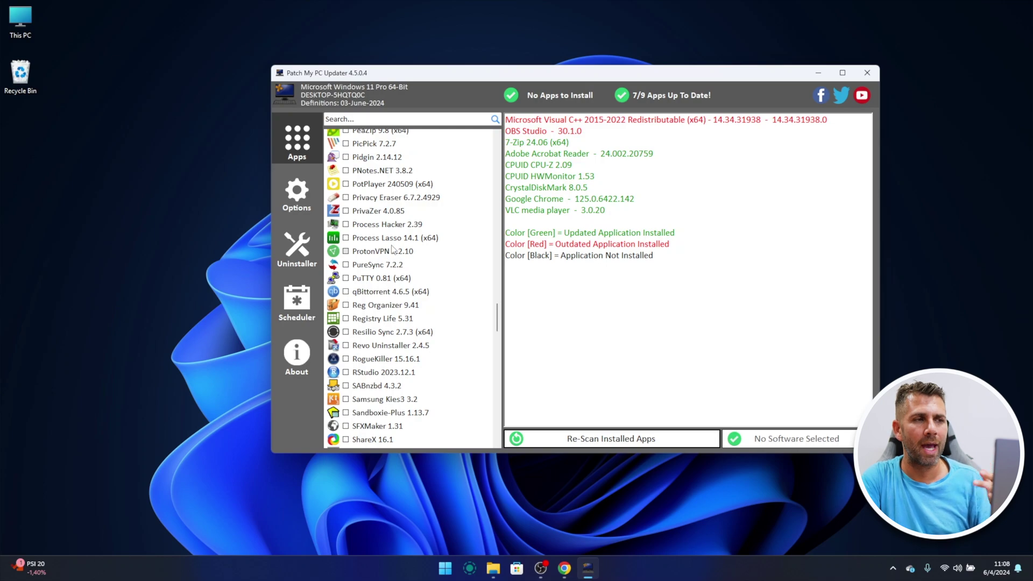
pyautogui.scroll(5, 392, 249)
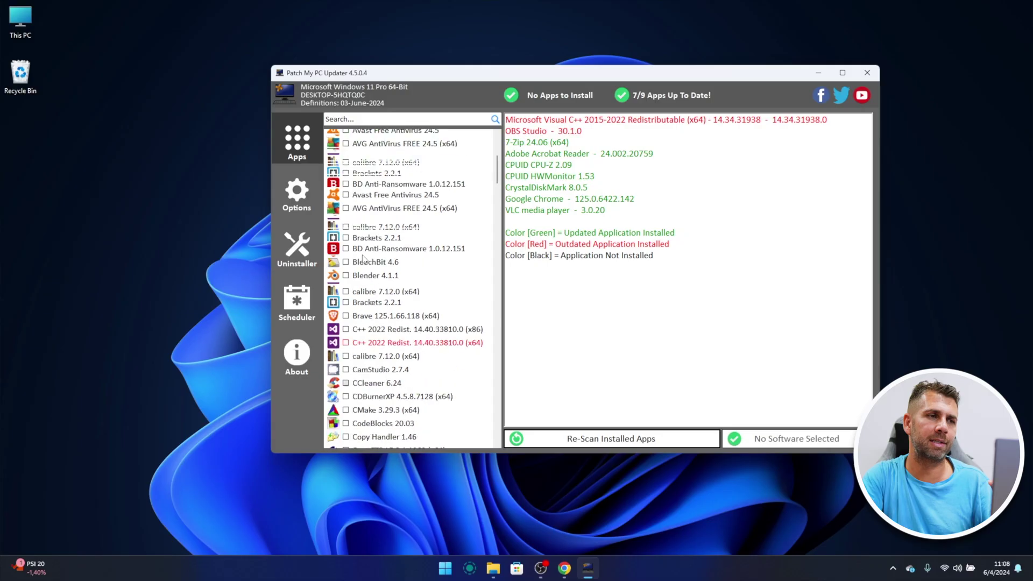
pyautogui.scroll(5, 376, 245)
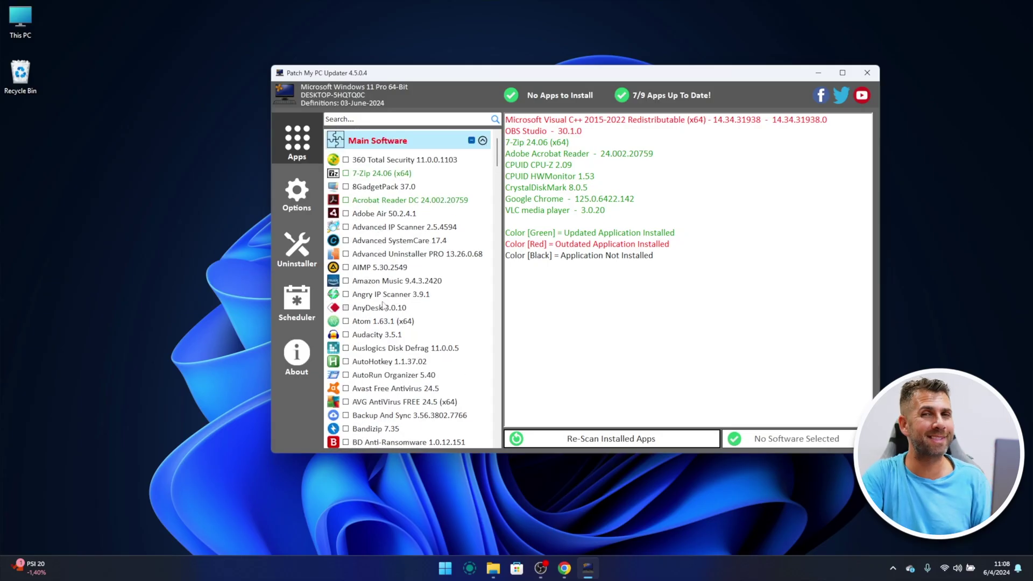
pyautogui.scroll(-6, 379, 302)
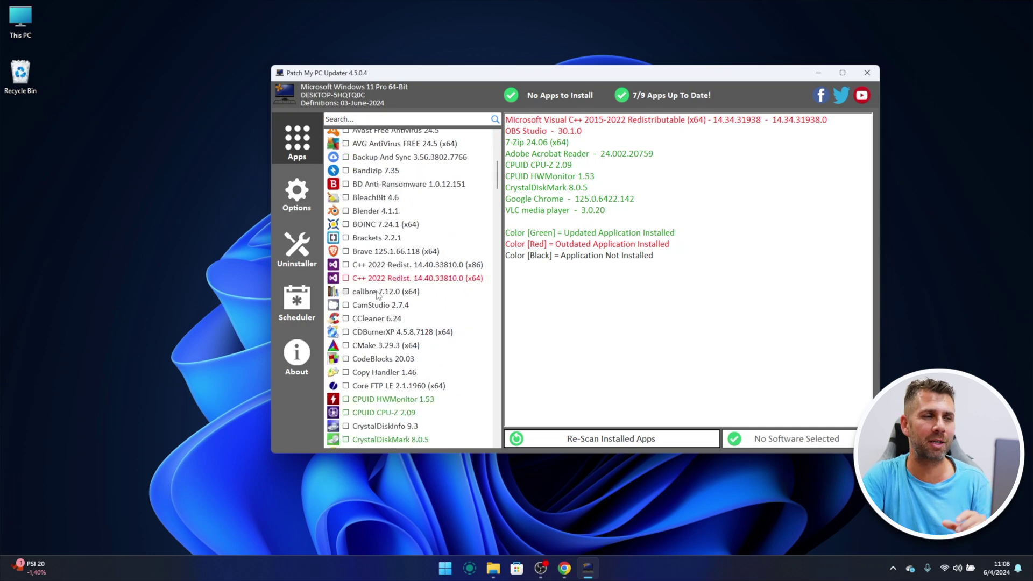
pyautogui.scroll(-20, 378, 295)
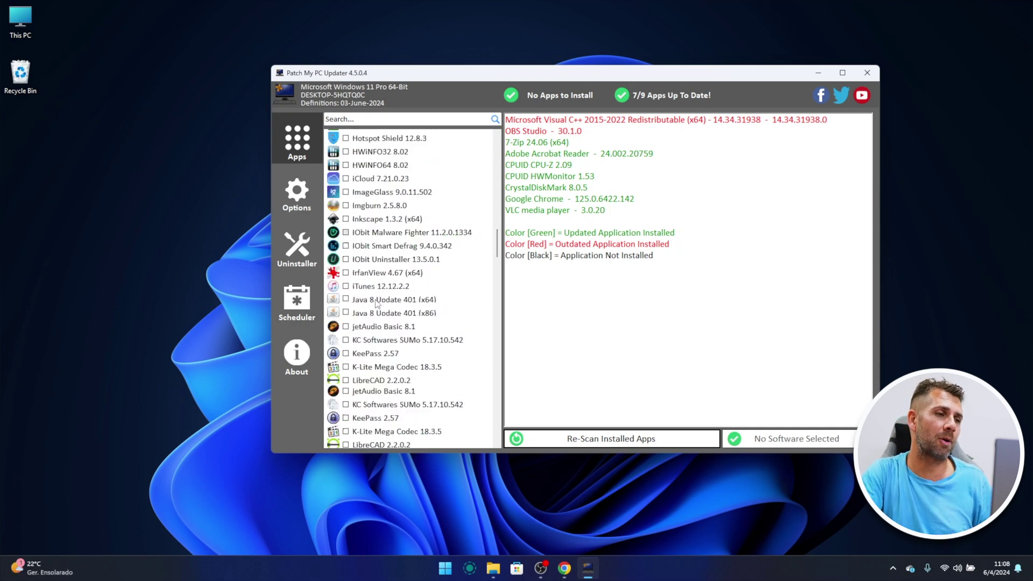
pyautogui.scroll(-12, 383, 305)
pyautogui.scroll(20, 409, 291)
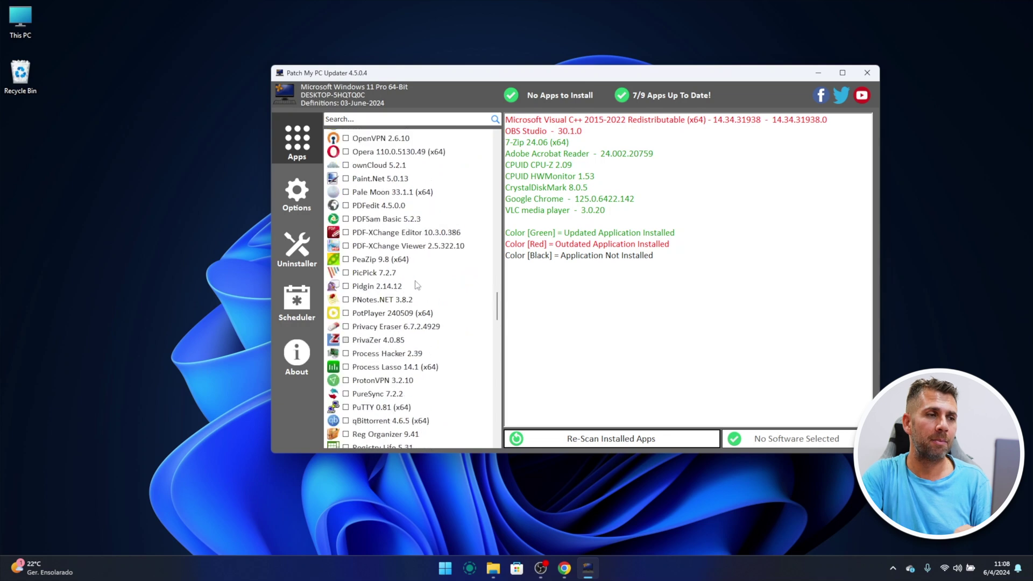
pyautogui.scroll(8, 422, 276)
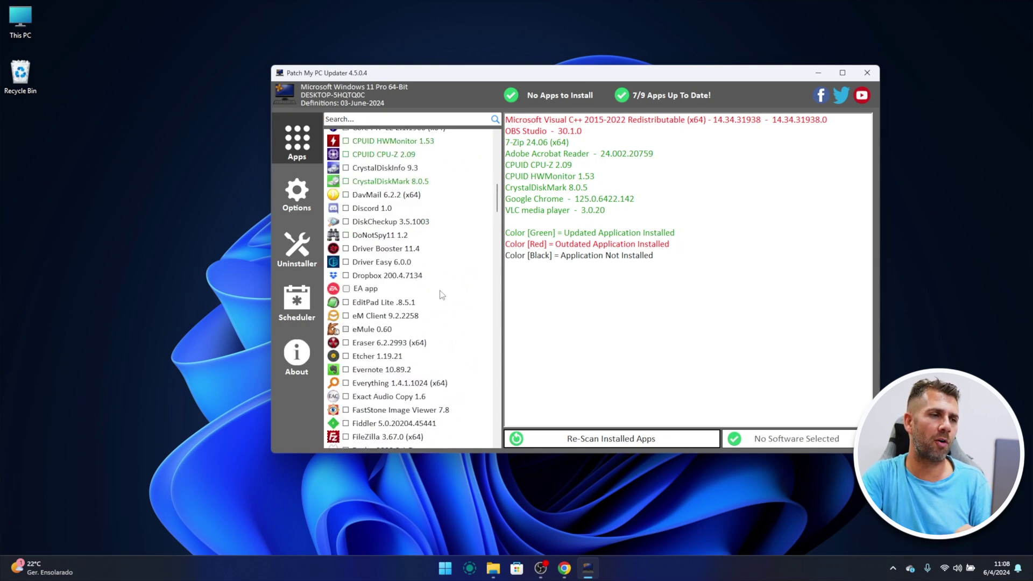
pyautogui.scroll(2, 393, 195)
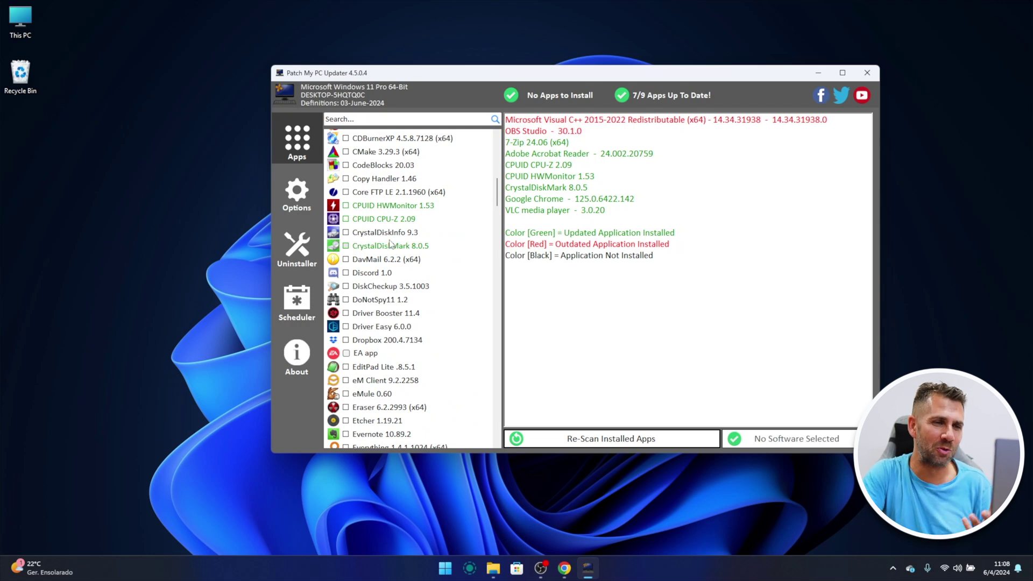
pyautogui.scroll(-7, 391, 244)
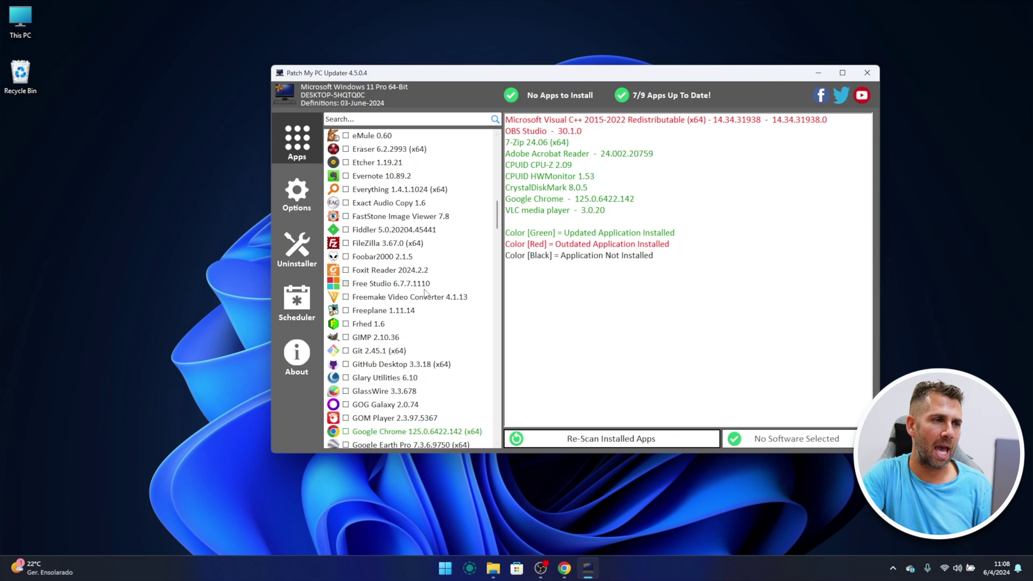
pyautogui.scroll(-6, 423, 295)
pyautogui.scroll(-6, 418, 309)
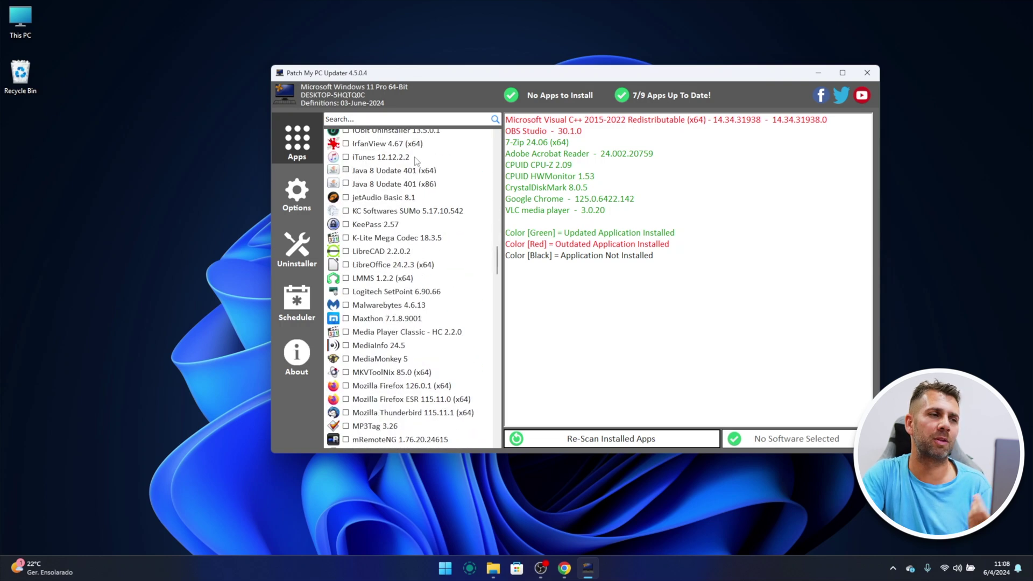
pyautogui.scroll(10, 398, 323)
pyautogui.scroll(-15, 389, 332)
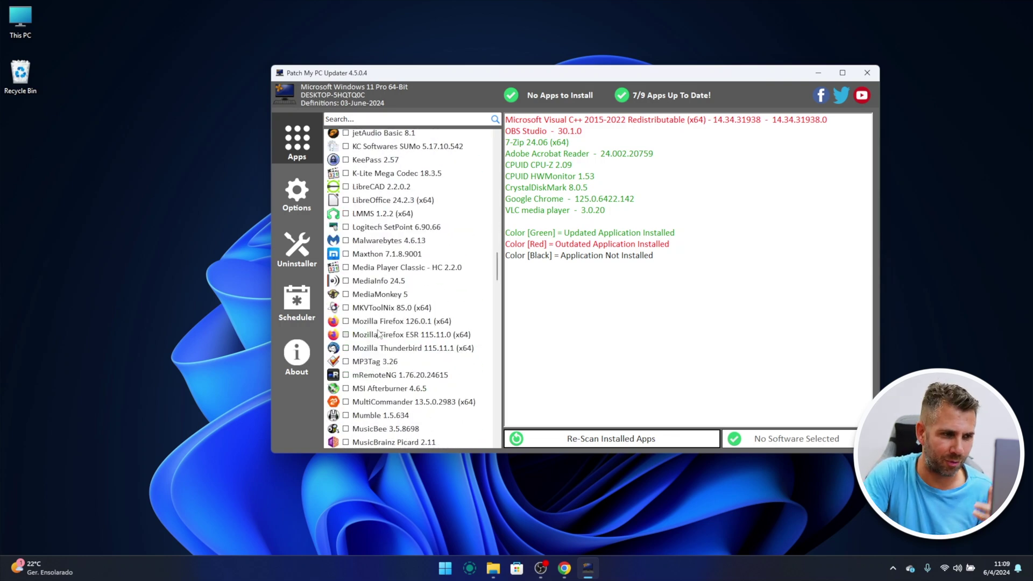
pyautogui.scroll(3, 390, 309)
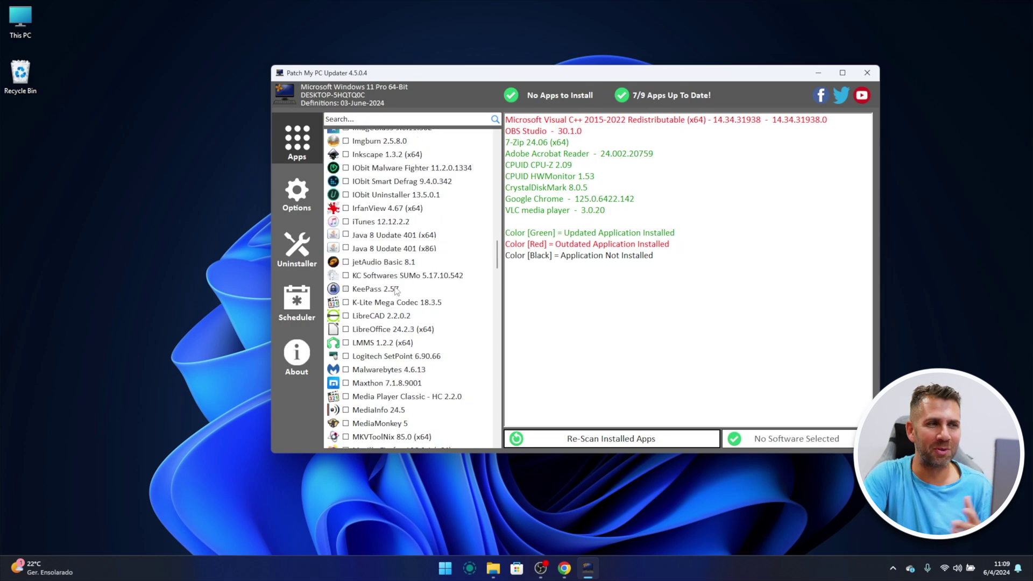
pyautogui.scroll(5, 397, 302)
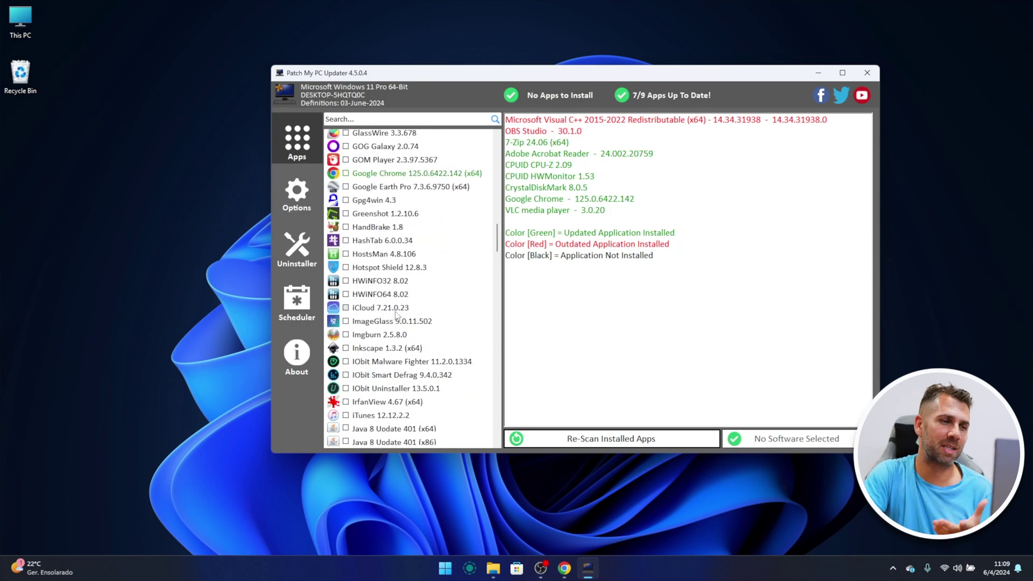
pyautogui.scroll(-8, 396, 315)
pyautogui.scroll(20, 392, 269)
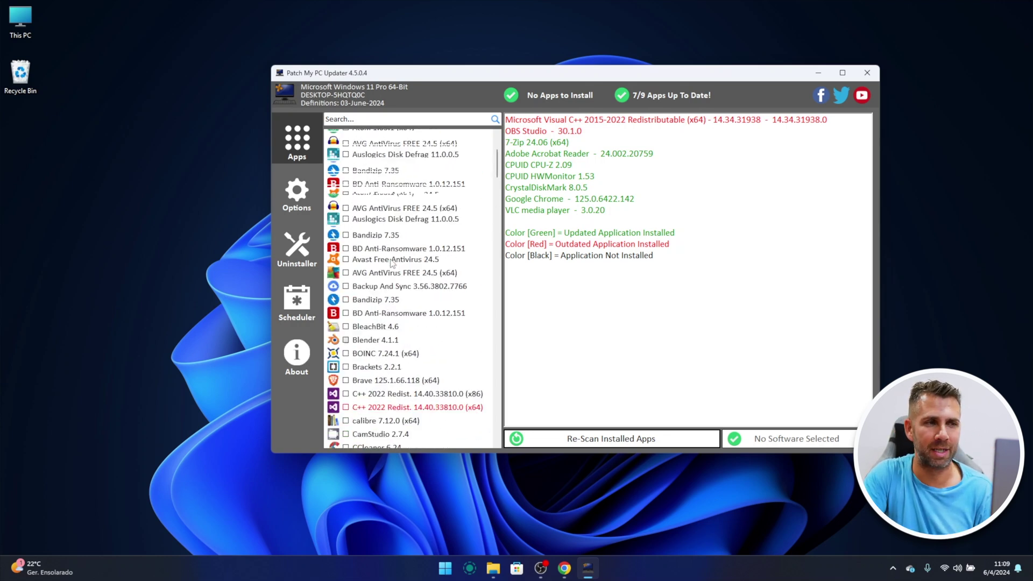